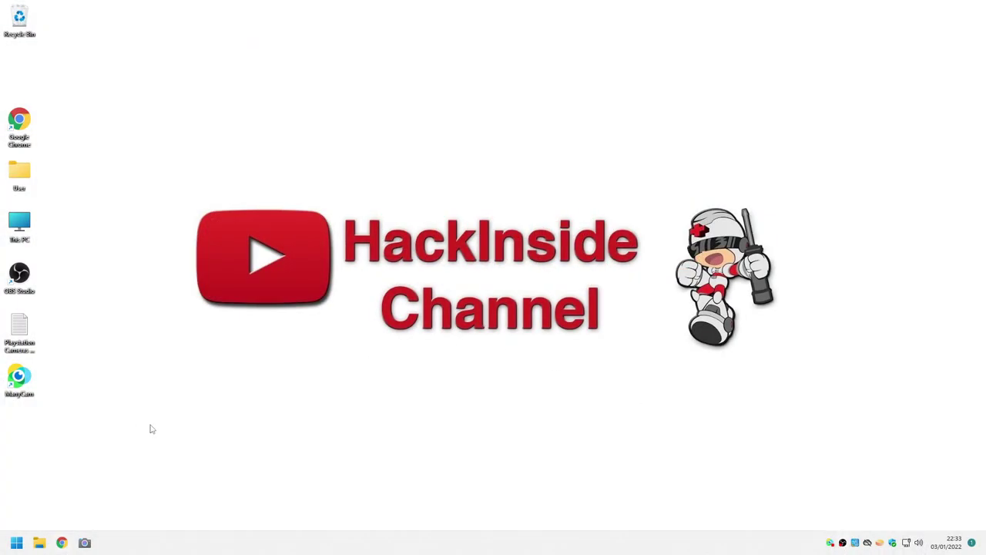
- Launch Chrome, open the Hackinside Playstation-camera-drivers bookmark and dismiss the OBS notification
double_click(22, 121)
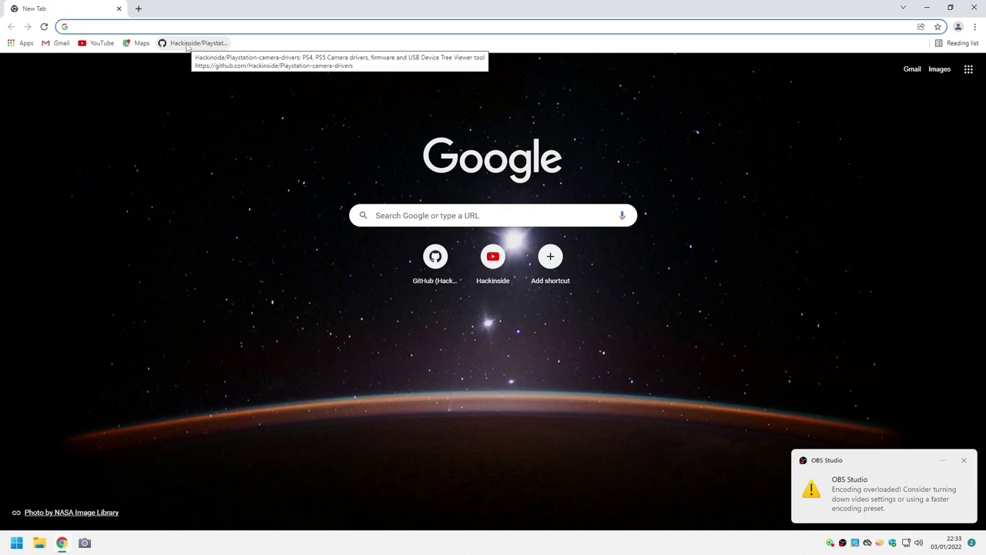
click(187, 44)
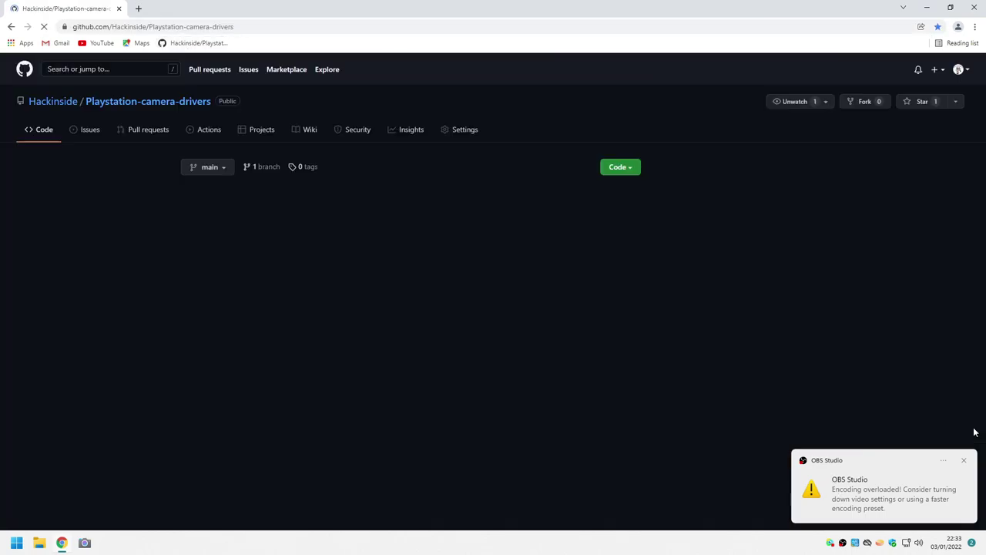
click(963, 462)
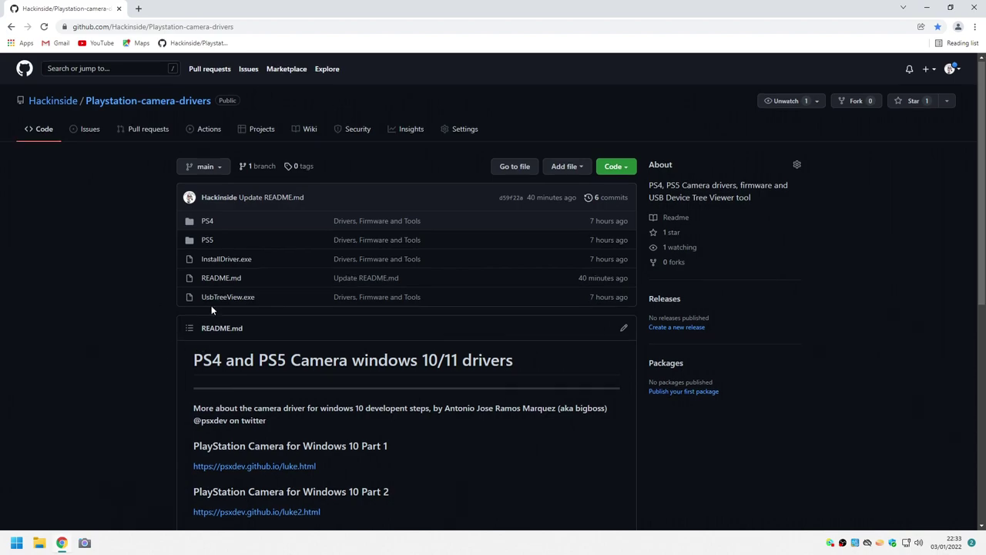
- Scroll the README down to the driver, firmware and tools links and bring up the PS4 firmware link's menu
scroll(211, 307, down, 2)
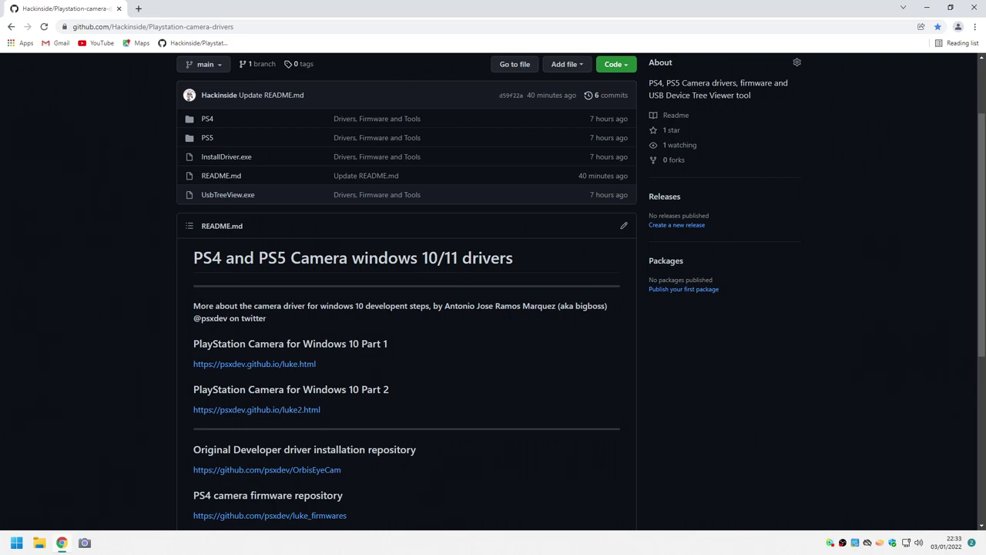
scroll(245, 263, down, 1)
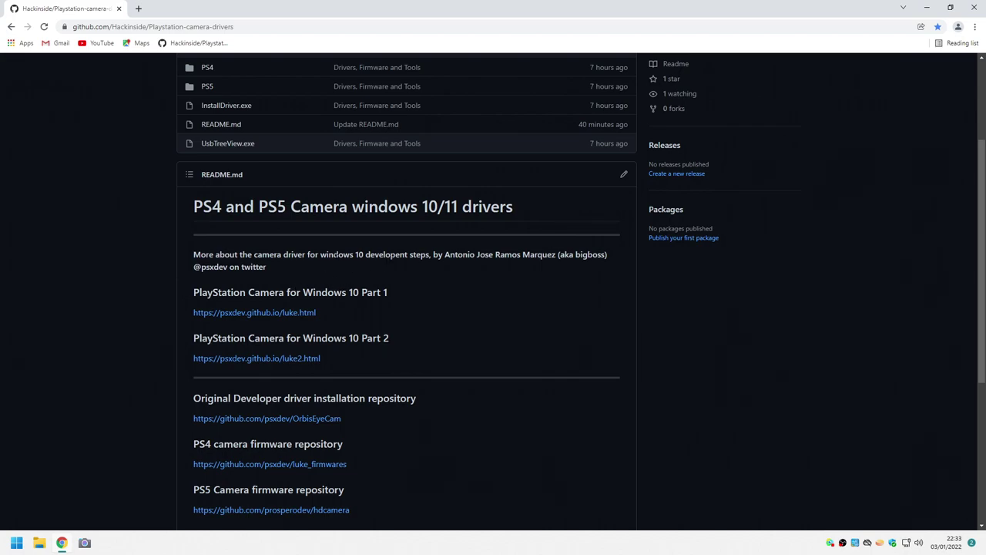
scroll(262, 316, down, 2)
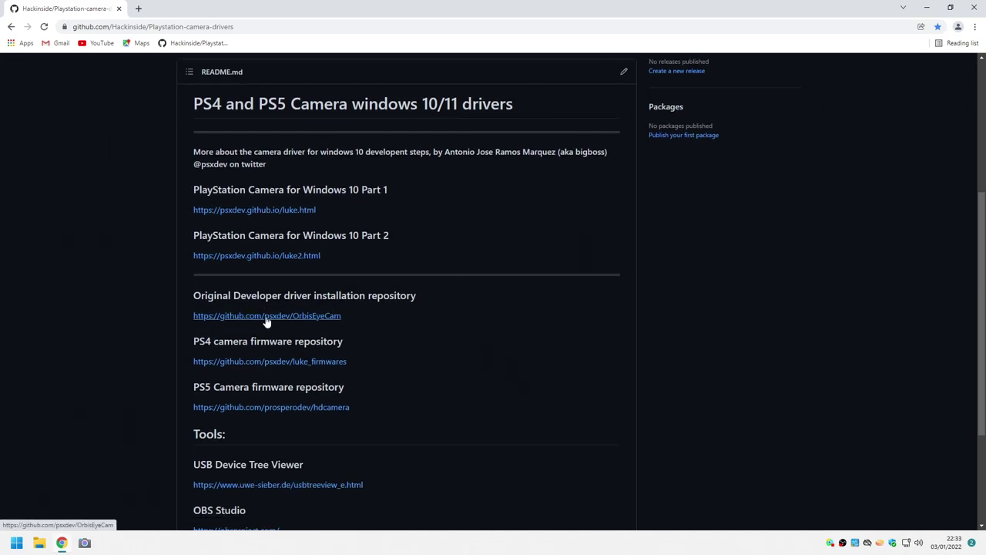
scroll(261, 320, down, 1)
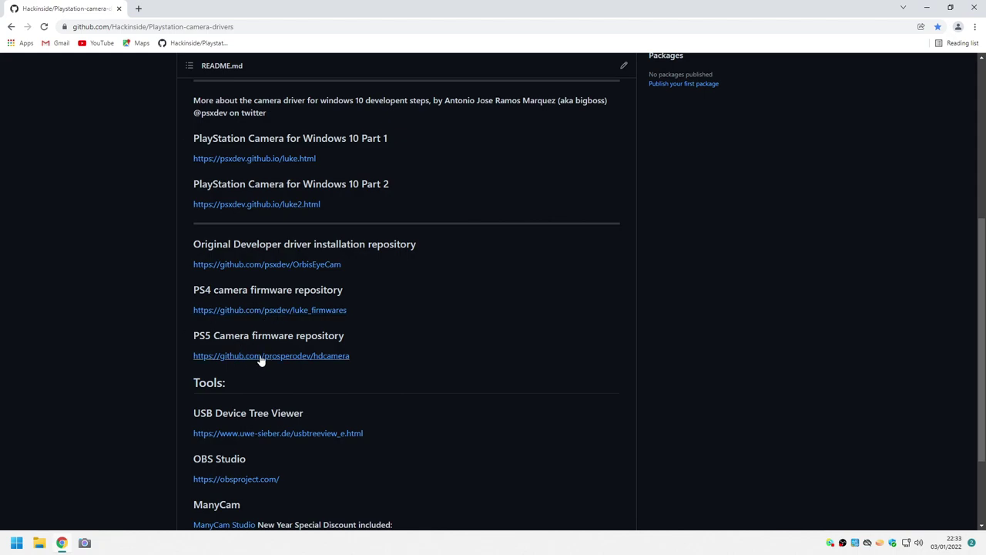
right_click(261, 311)
- Open the psxdev luke_firmwares repository in a new tab, browse its PS4 .bin firmware files, then close it
click(282, 318)
click(178, 9)
scroll(269, 259, down, 1)
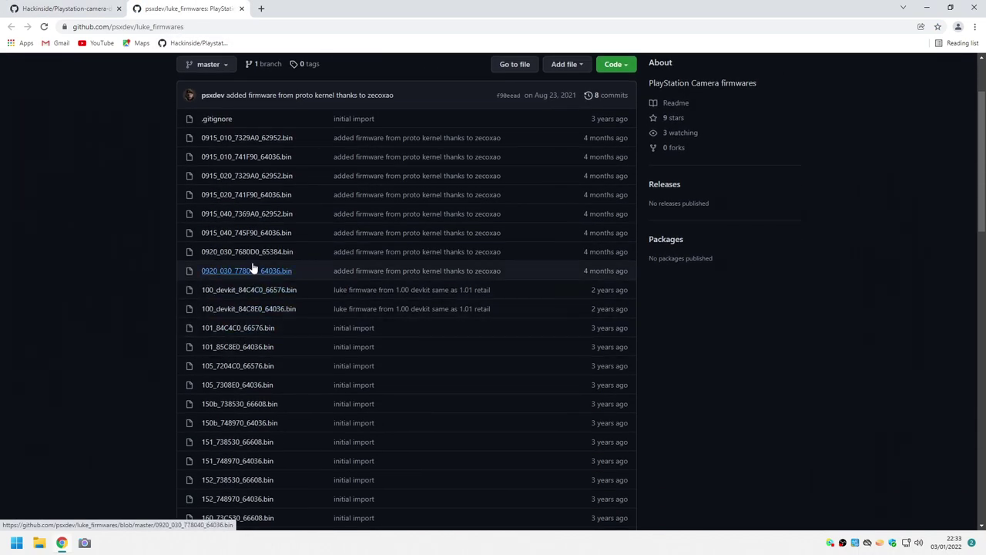
scroll(231, 301, down, 2)
scroll(241, 269, up, 3)
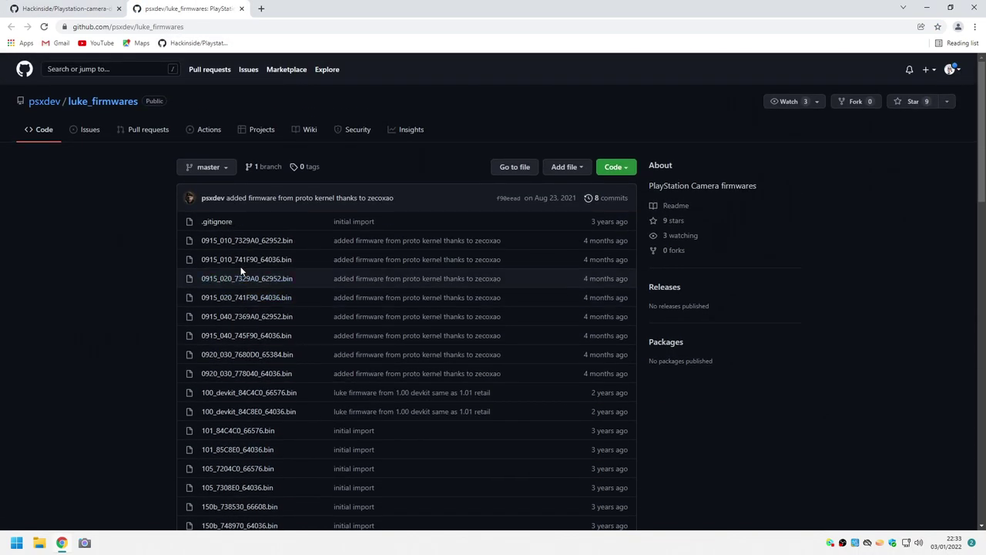
scroll(246, 278, down, 3)
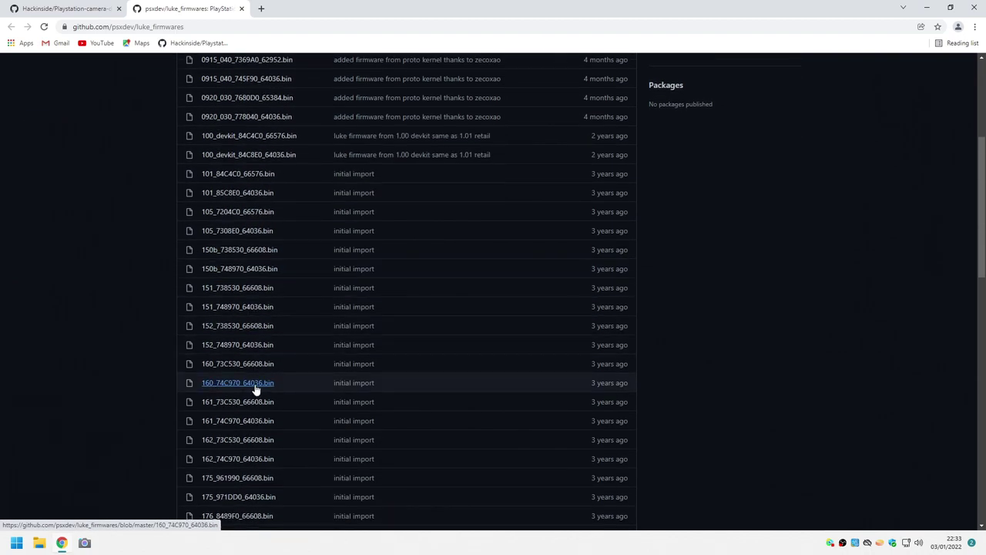
scroll(255, 312, up, 2)
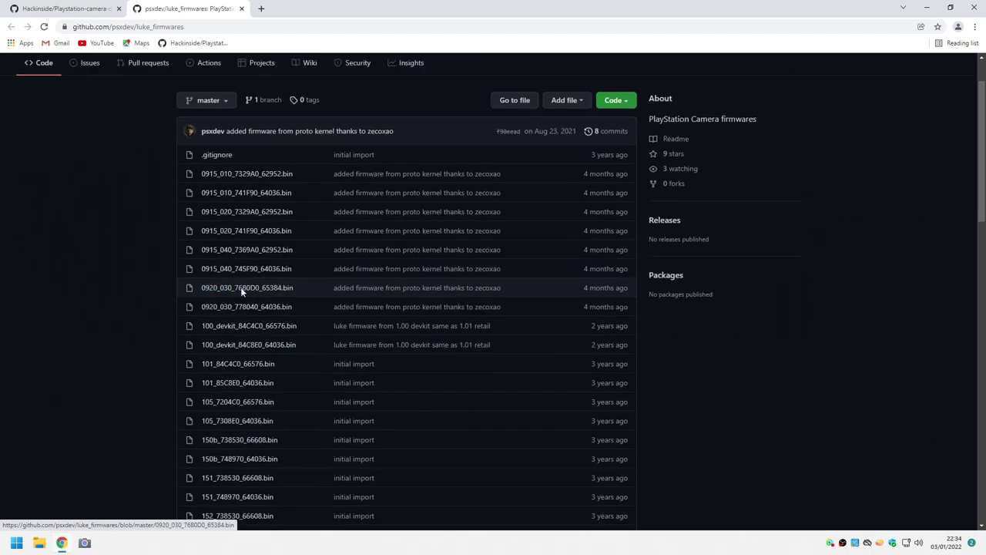
scroll(240, 286, up, 1)
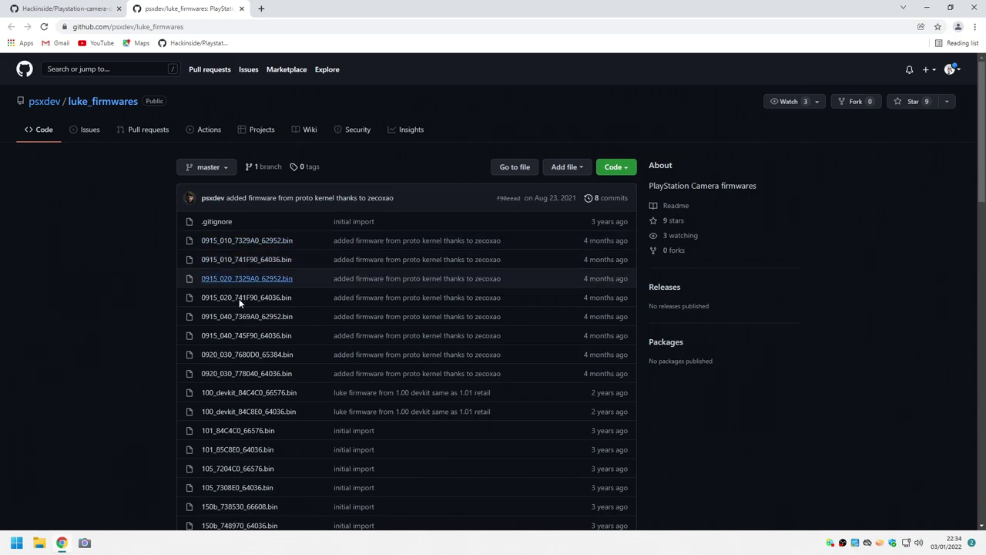
scroll(237, 362, down, 5)
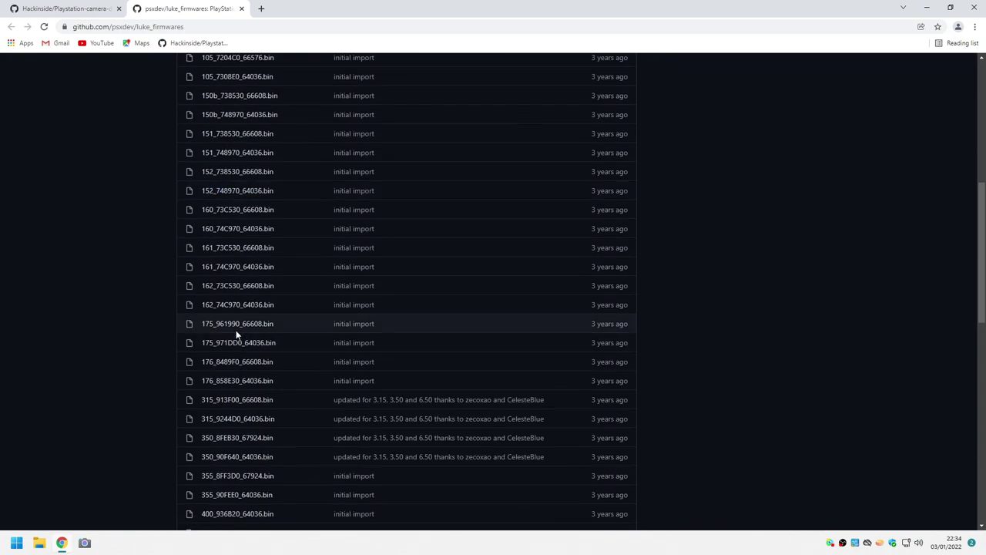
scroll(237, 333, down, 9)
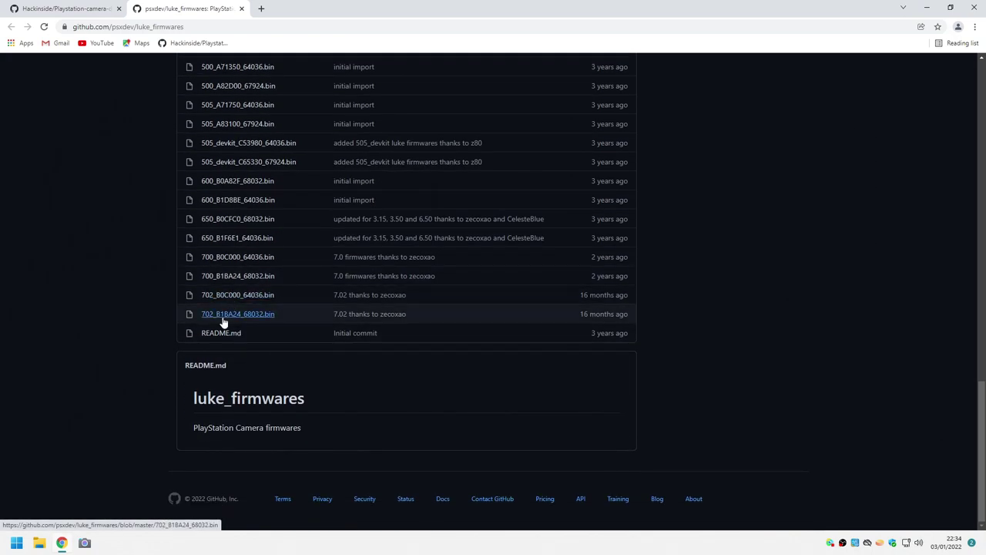
scroll(227, 319, up, 10)
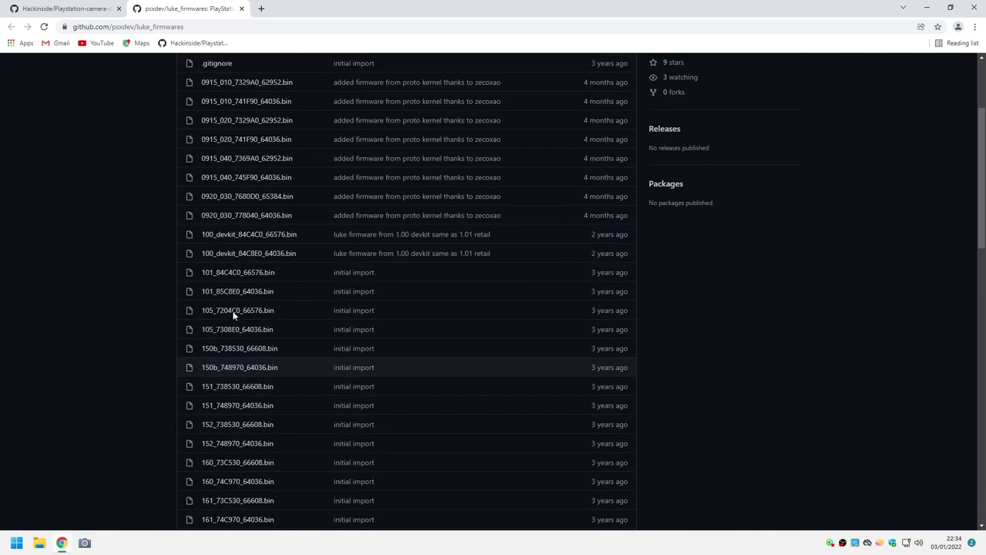
scroll(232, 311, up, 2)
scroll(238, 385, down, 4)
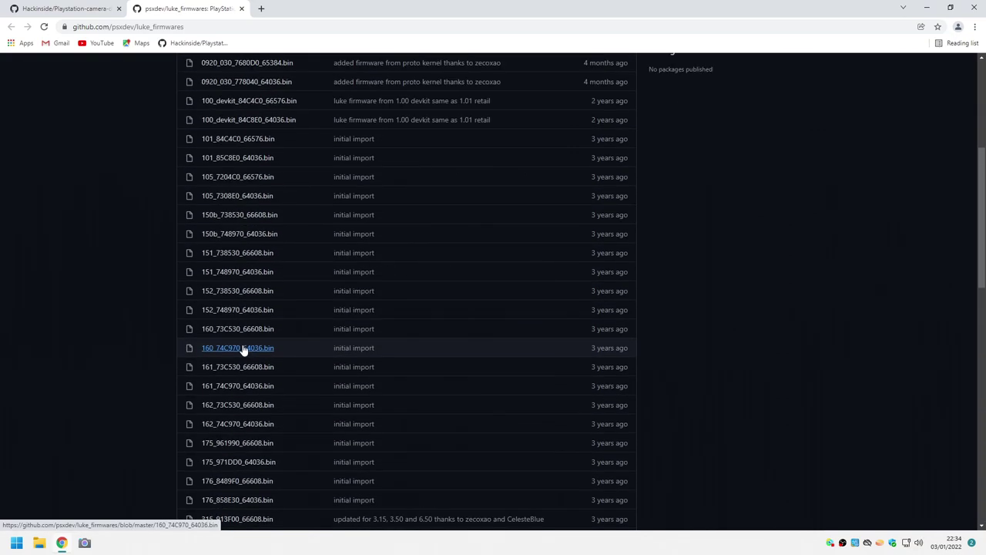
scroll(241, 350, up, 4)
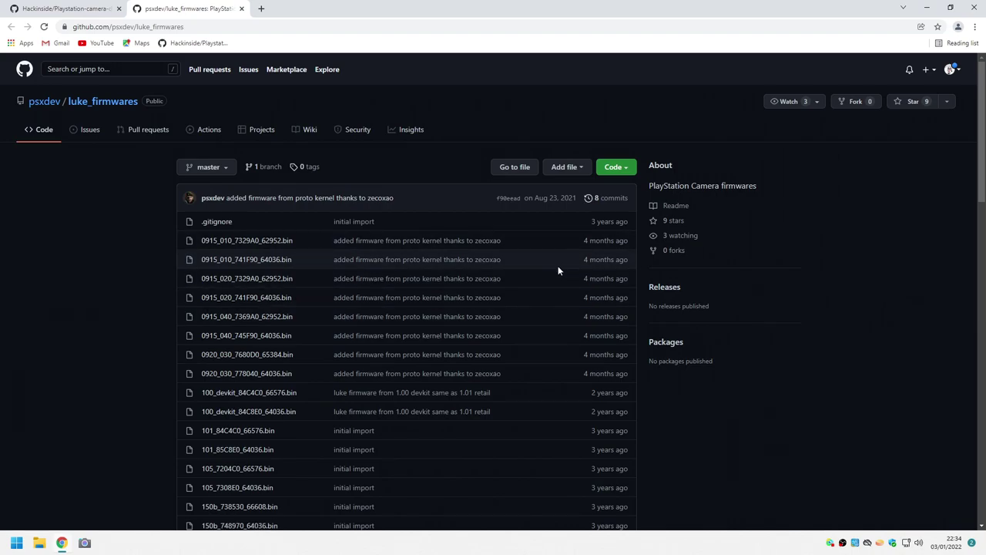
click(241, 8)
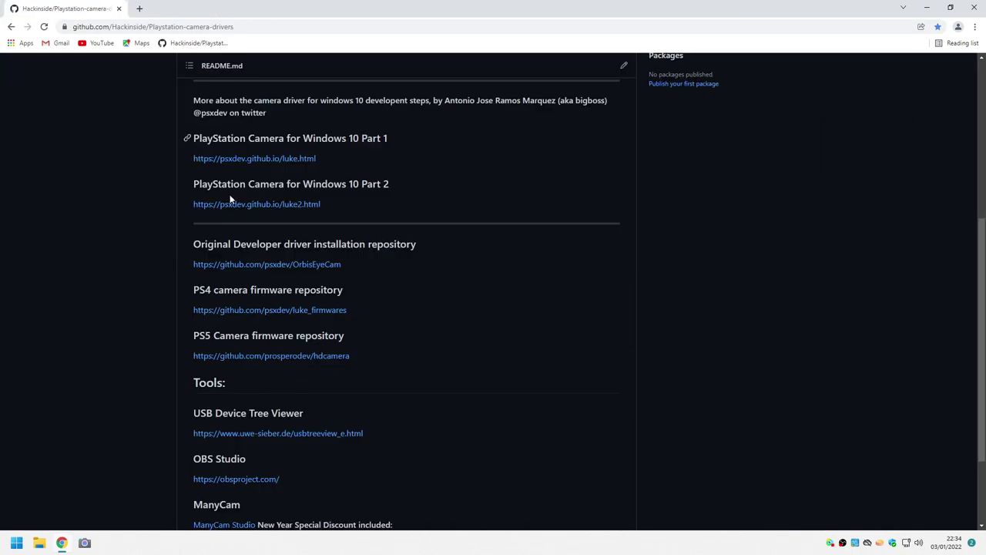
- Open prosperodev hdcamera in a new tab, view its firmware folder, then close it and return to the README top
right_click(254, 358)
click(281, 367)
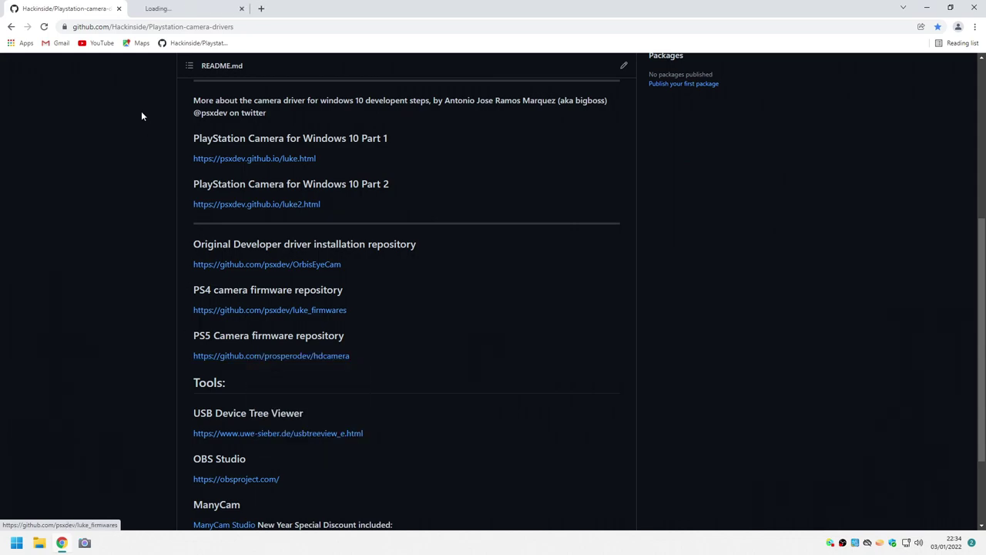
click(179, 9)
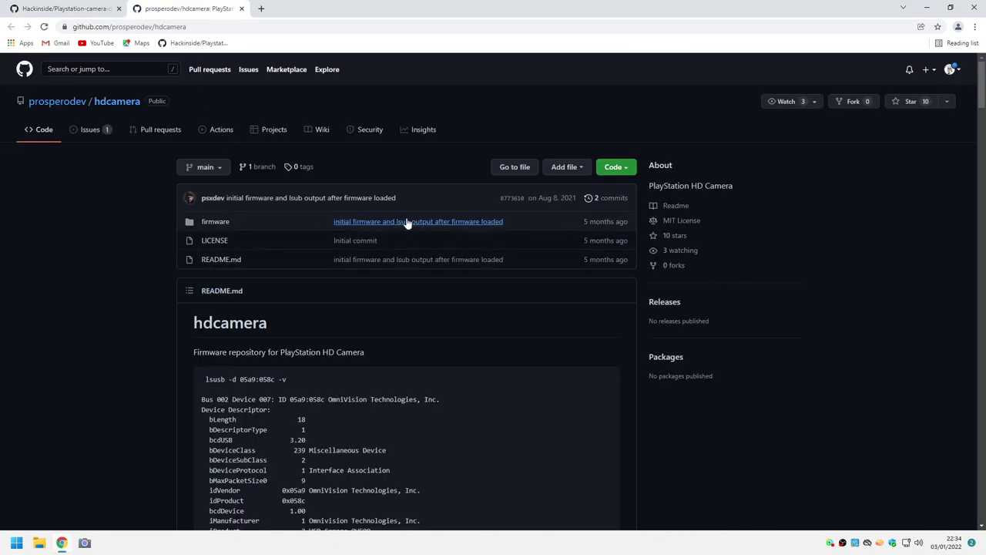
scroll(299, 334, down, 1)
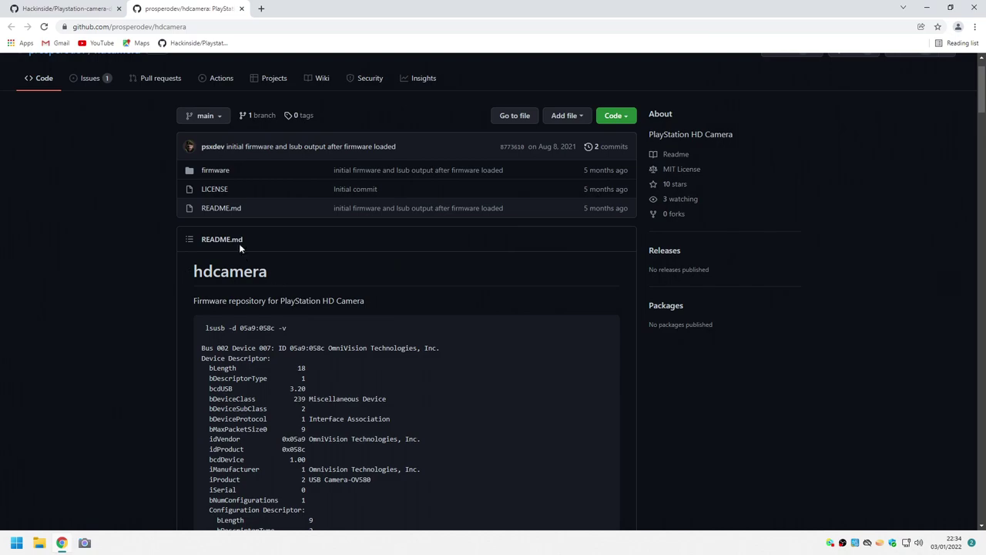
click(219, 170)
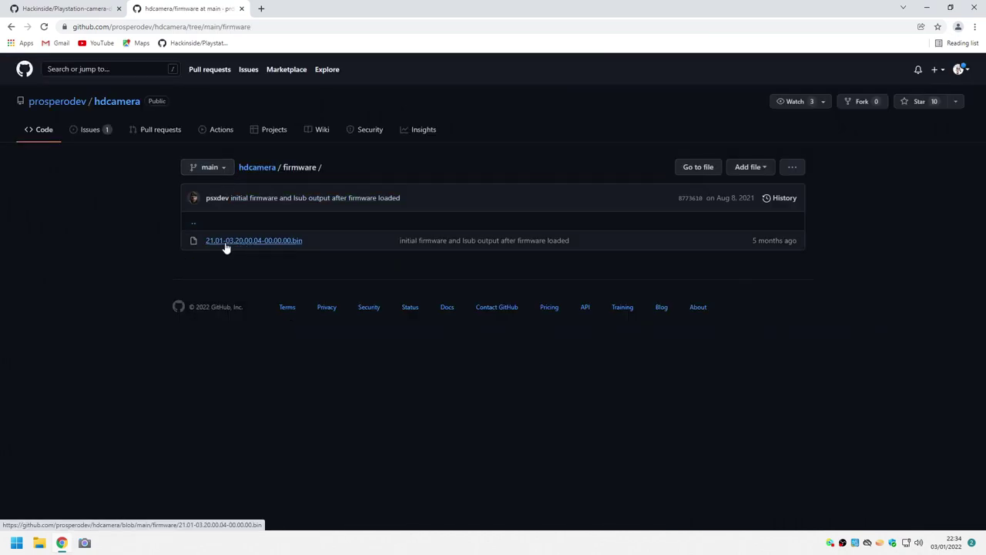
click(242, 9)
scroll(268, 306, down, 2)
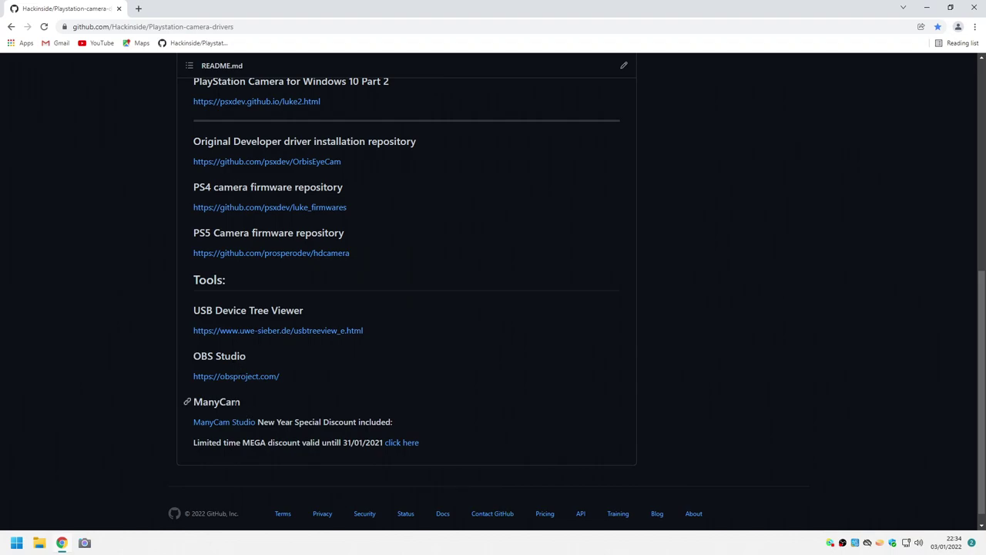
scroll(237, 401, up, 15)
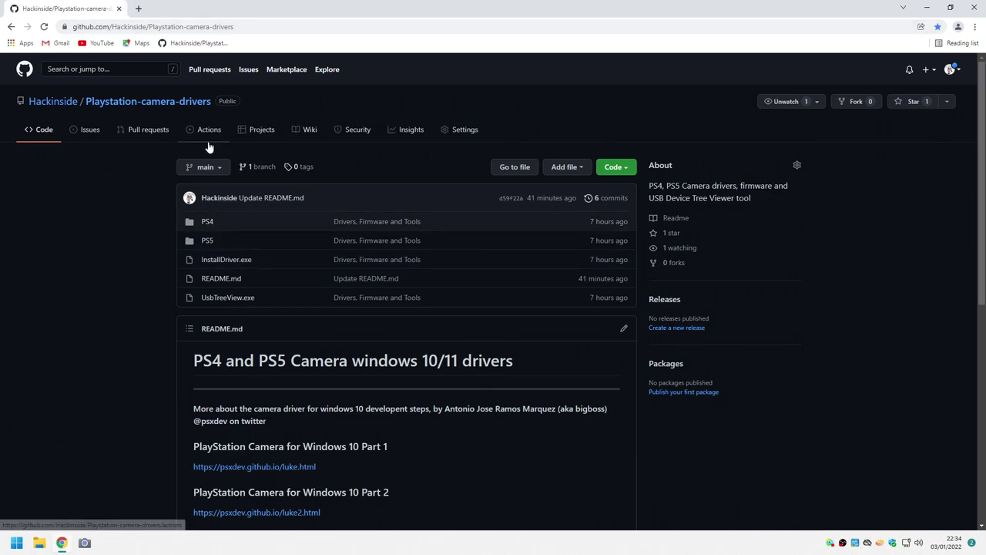
- Open Device Manager, then check the device specifications on the Settings About page
right_click(17, 544)
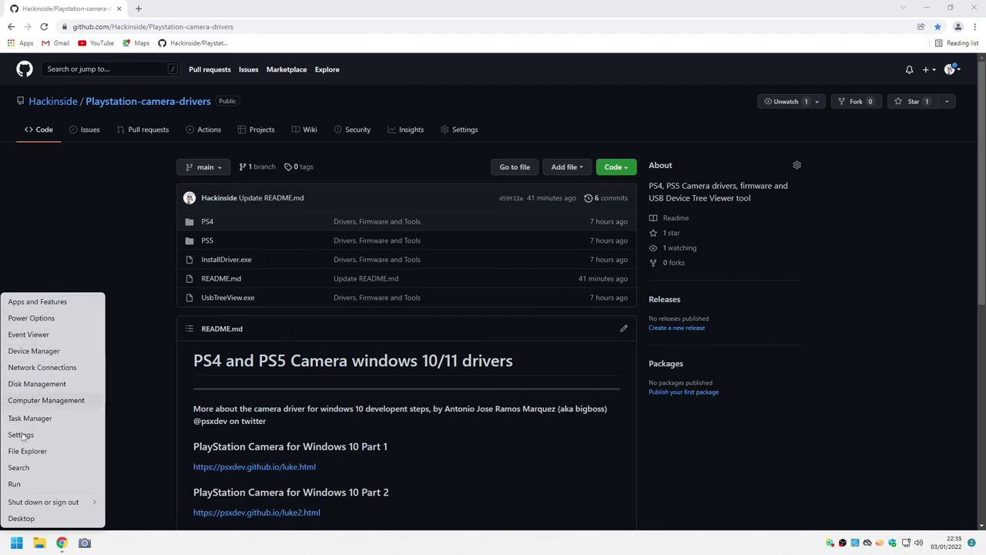
click(33, 350)
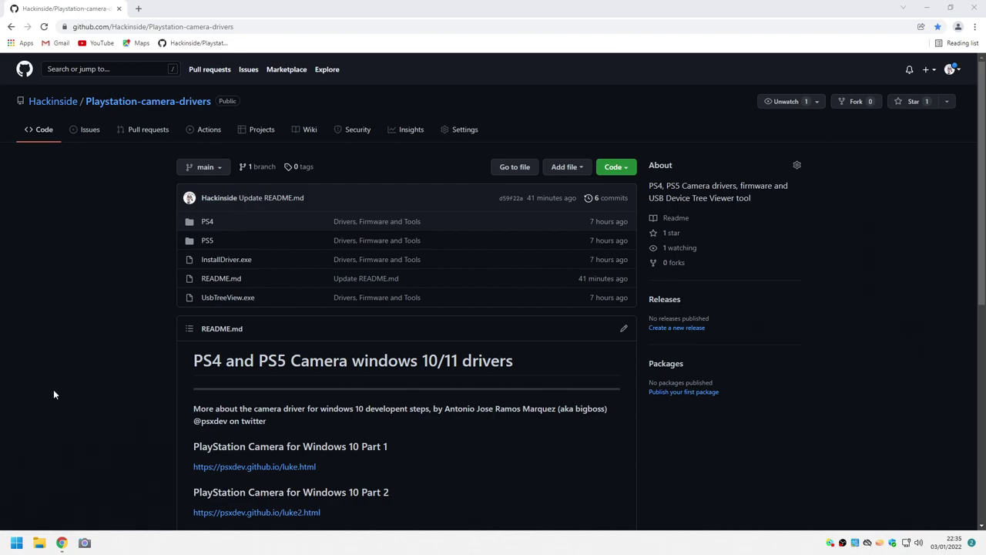
right_click(12, 543)
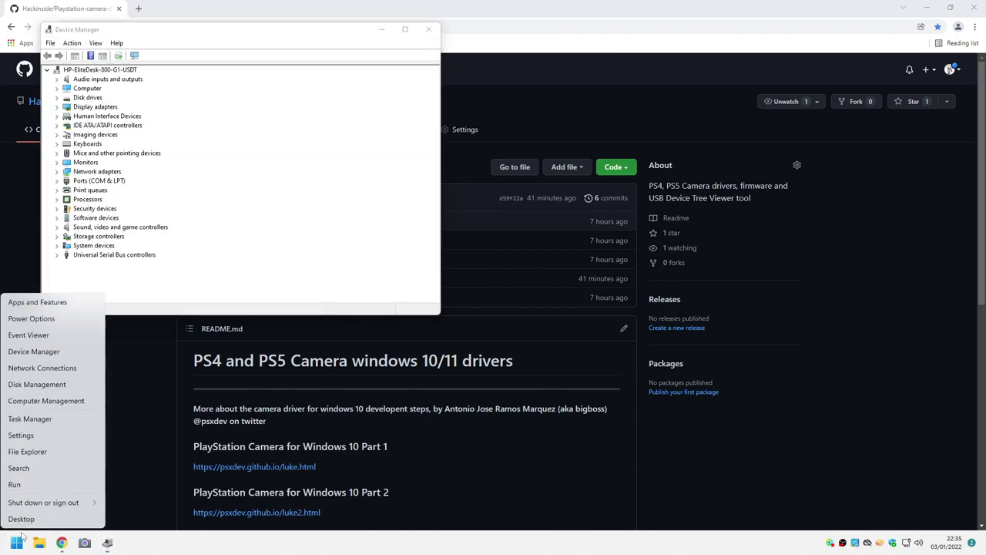
click(38, 435)
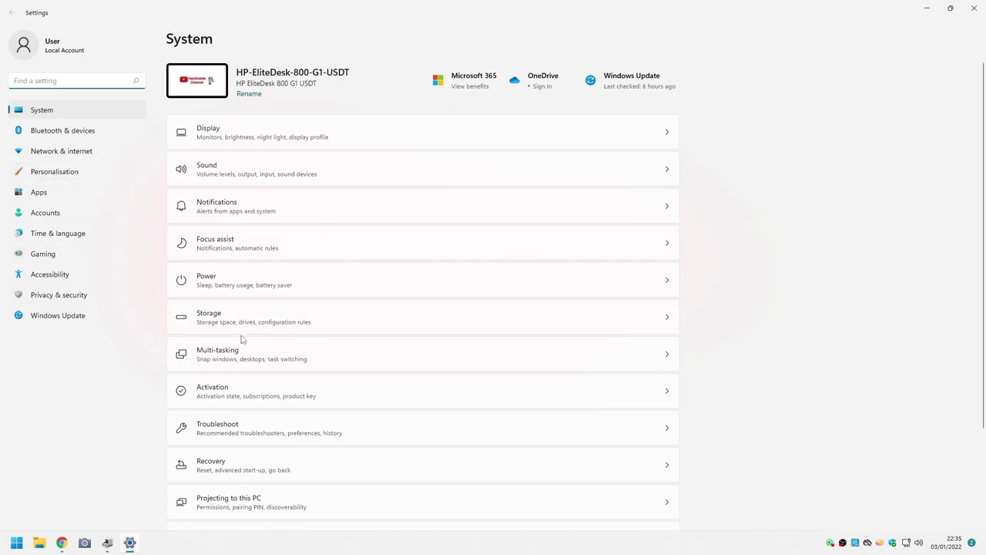
scroll(246, 471, down, 3)
click(238, 498)
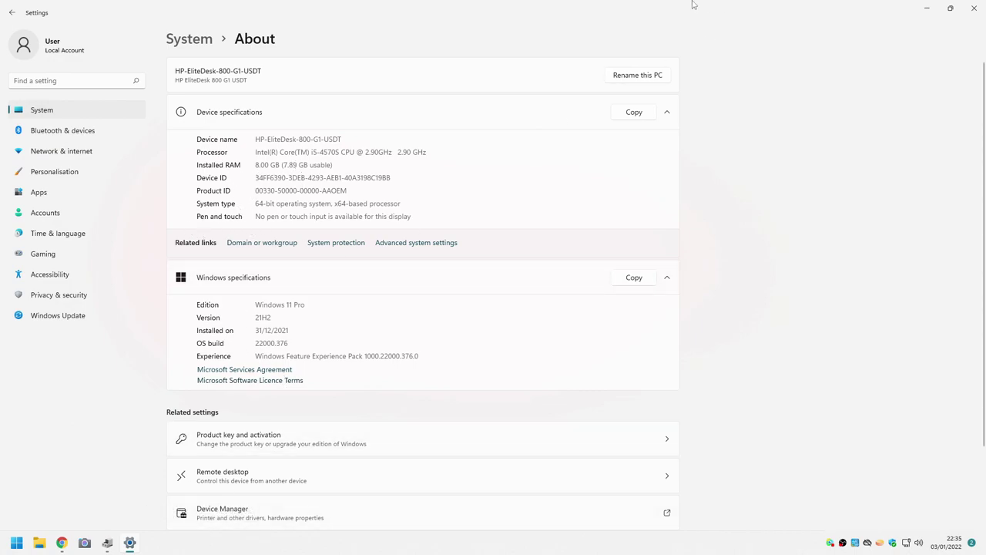
click(972, 9)
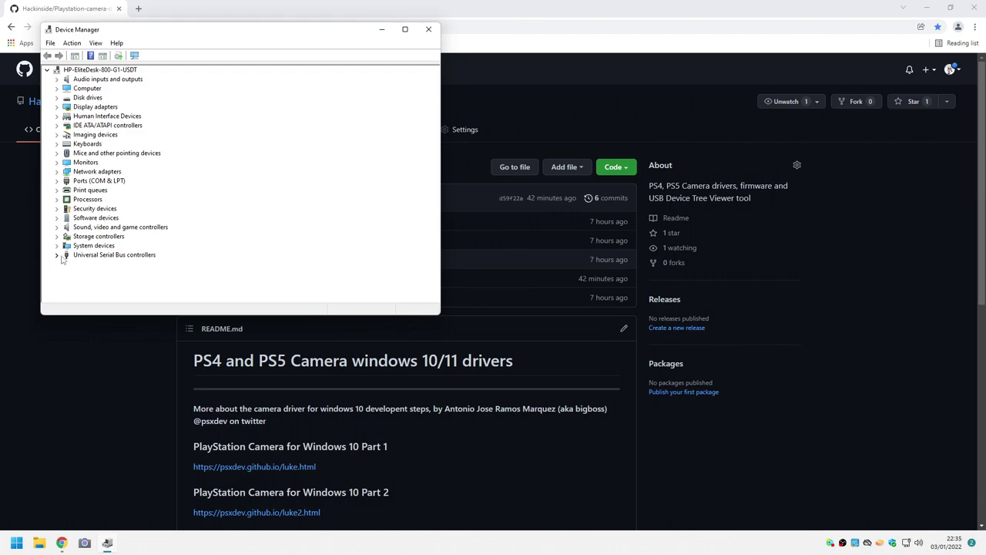
- Confirm the Intel USB 3.0 eXtensible Host Controller under USB controllers, then minimize Device Manager
click(56, 255)
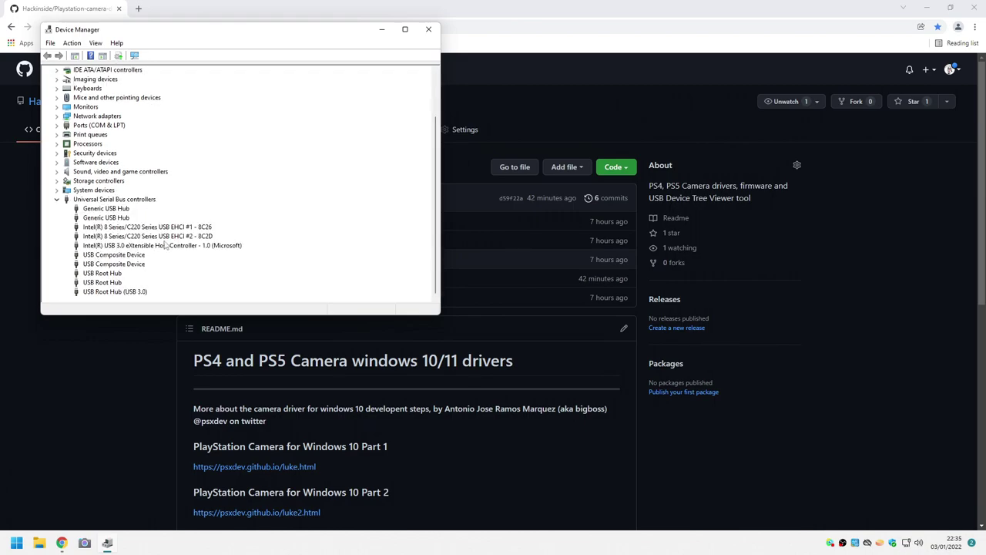
click(120, 246)
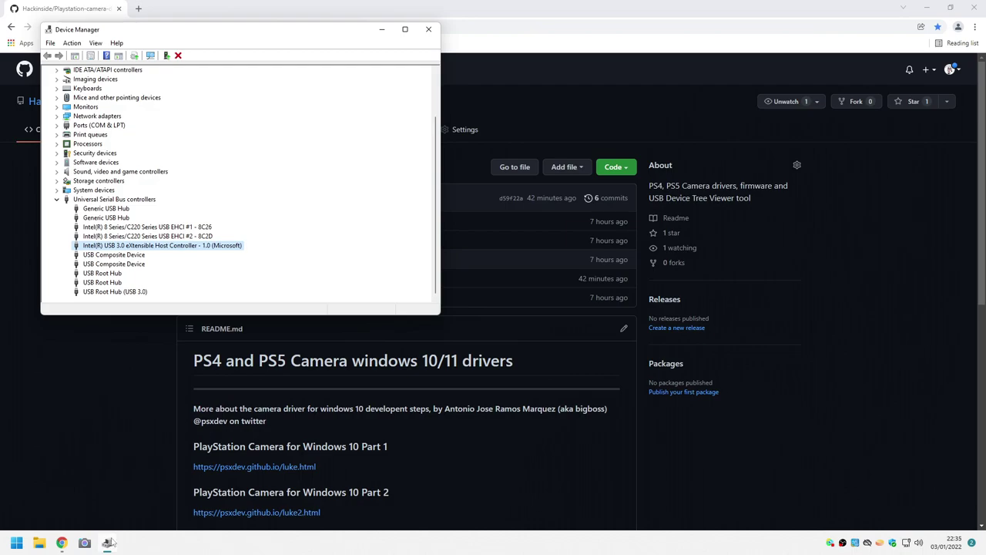
click(112, 445)
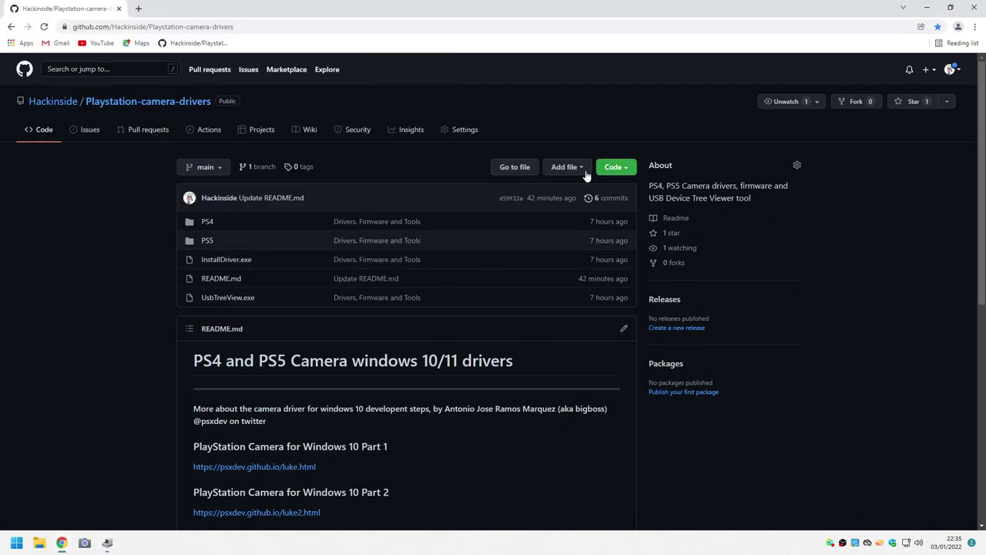
- Download Playstation-camera-drivers as a ZIP from the Code menu, then minimize Chrome
click(619, 169)
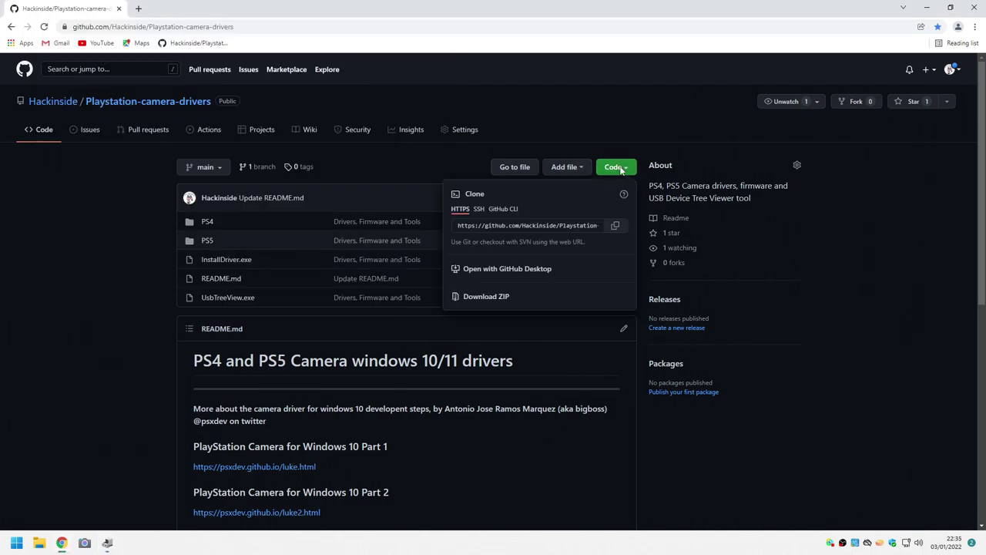
click(482, 299)
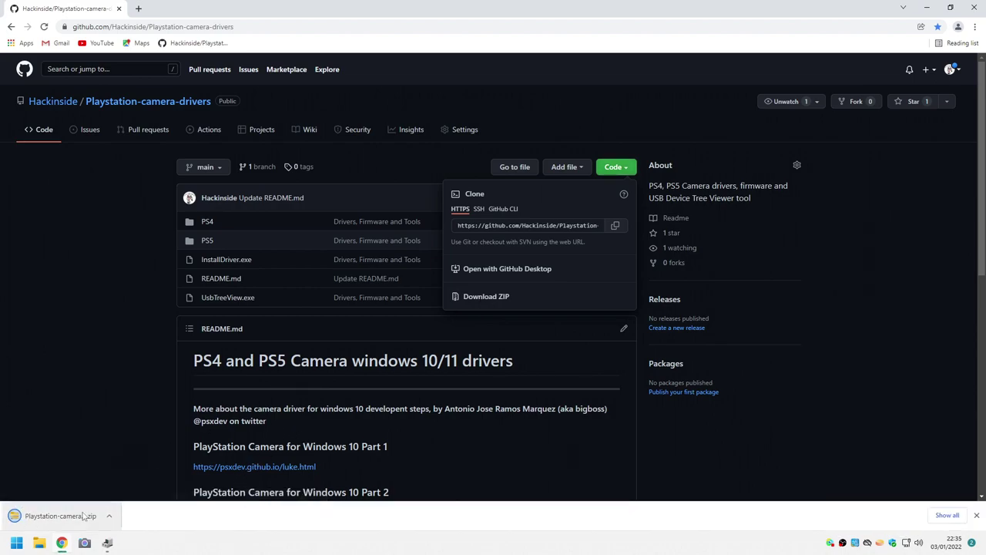
click(107, 520)
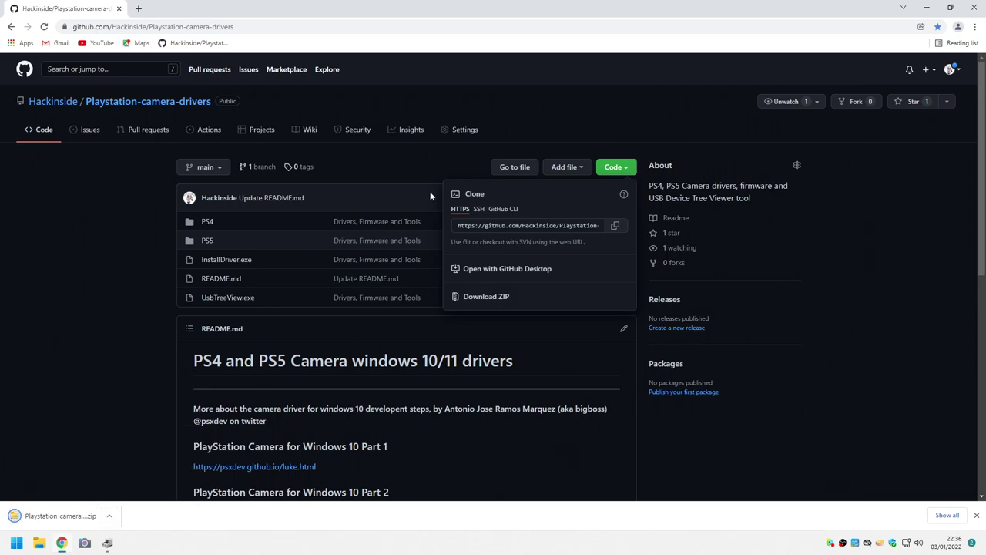
click(927, 8)
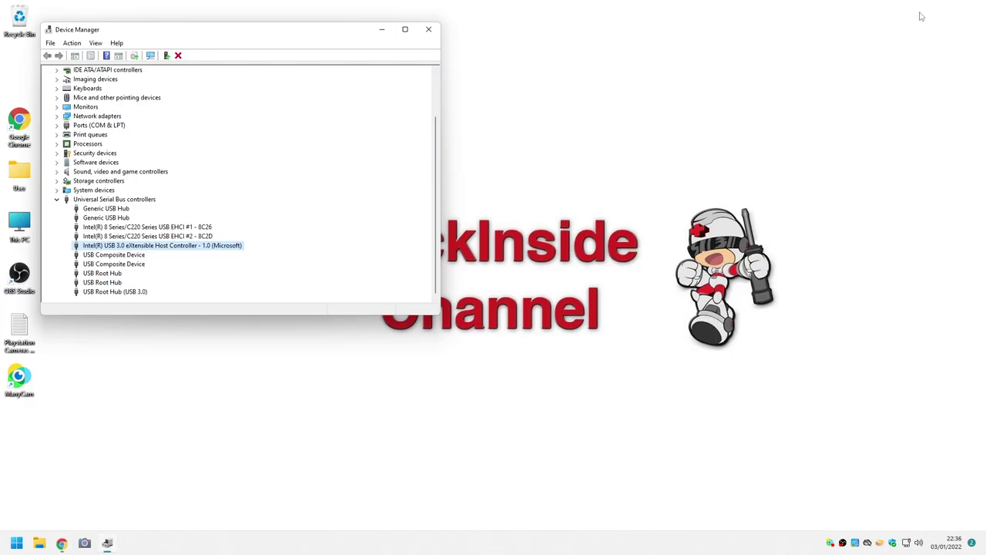
- Extract Playstation-camera-drivers-main.zip in Downloads and drag the extracted folder onto the desktop
drag(330, 30, 581, 17)
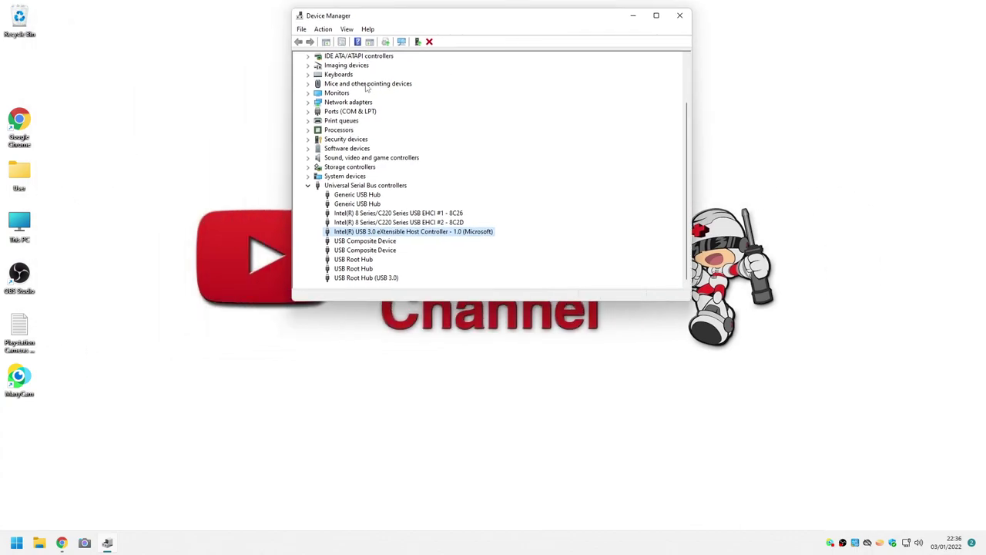
double_click(37, 176)
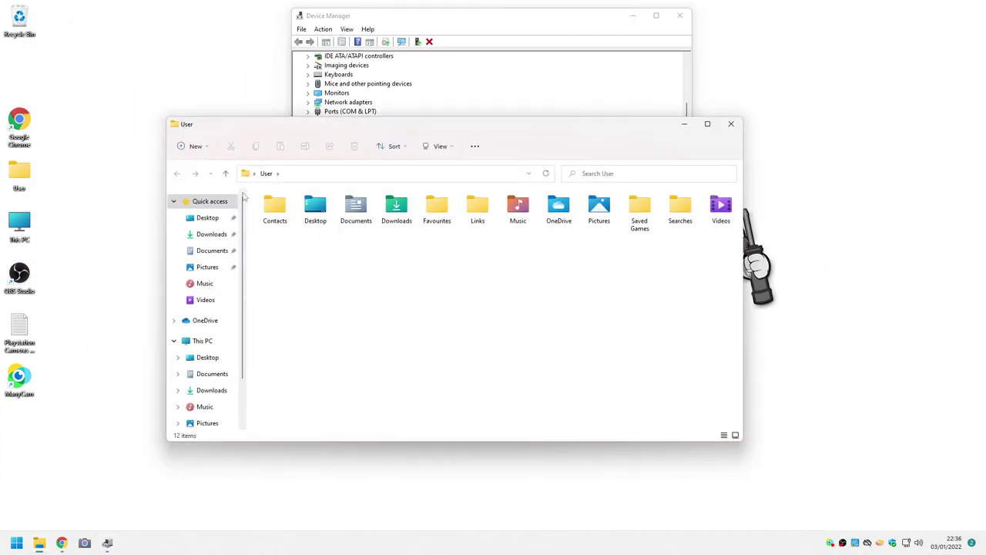
click(210, 235)
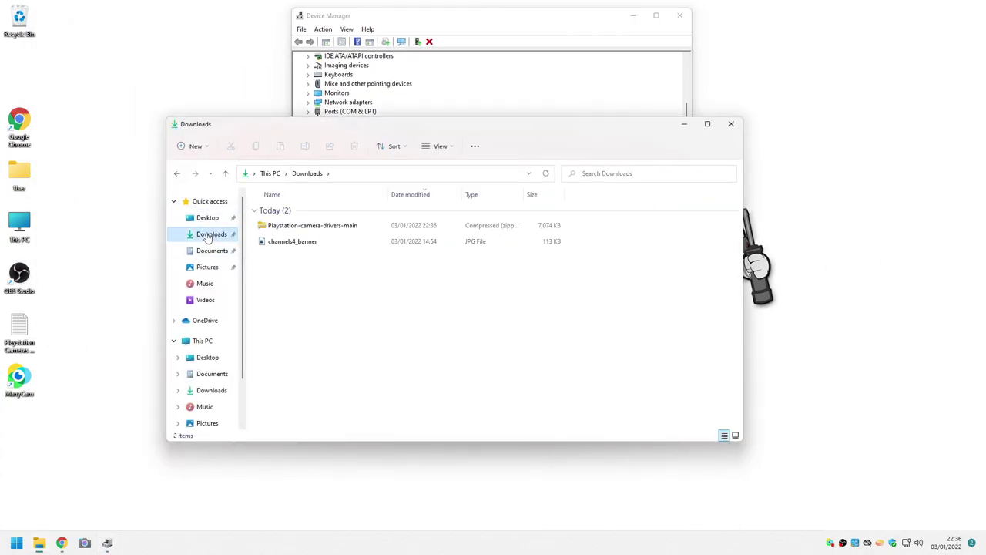
click(294, 225)
right_click(293, 225)
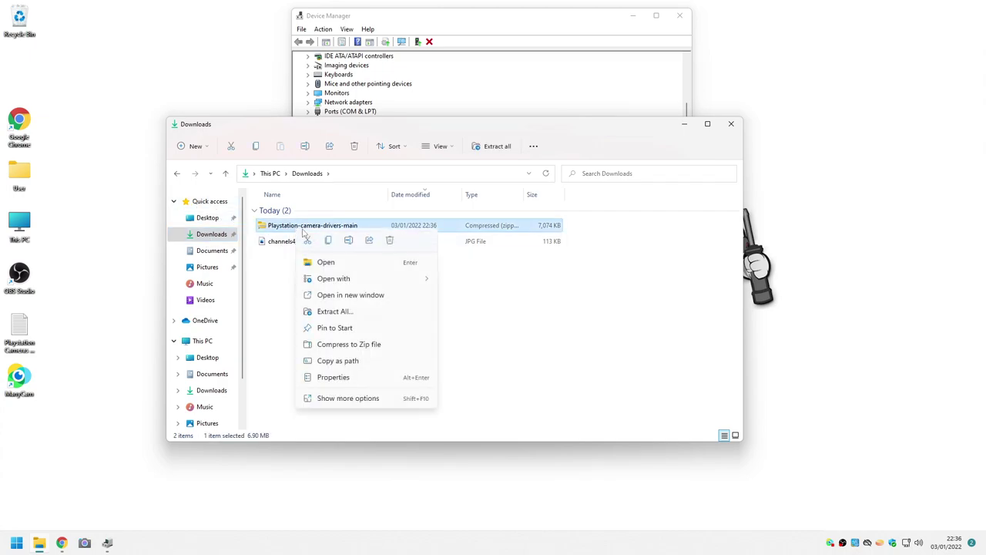
click(333, 311)
click(586, 369)
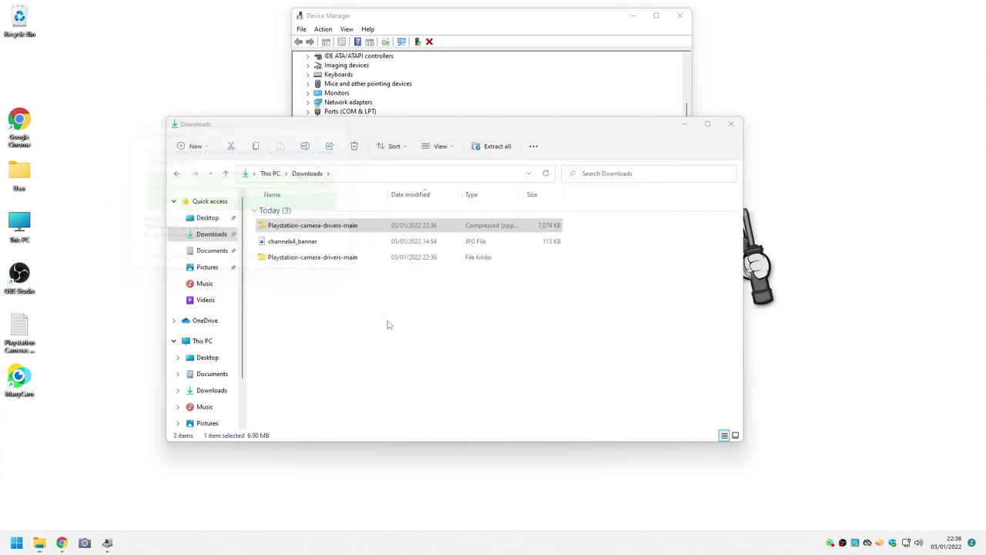
drag(324, 225, 99, 271)
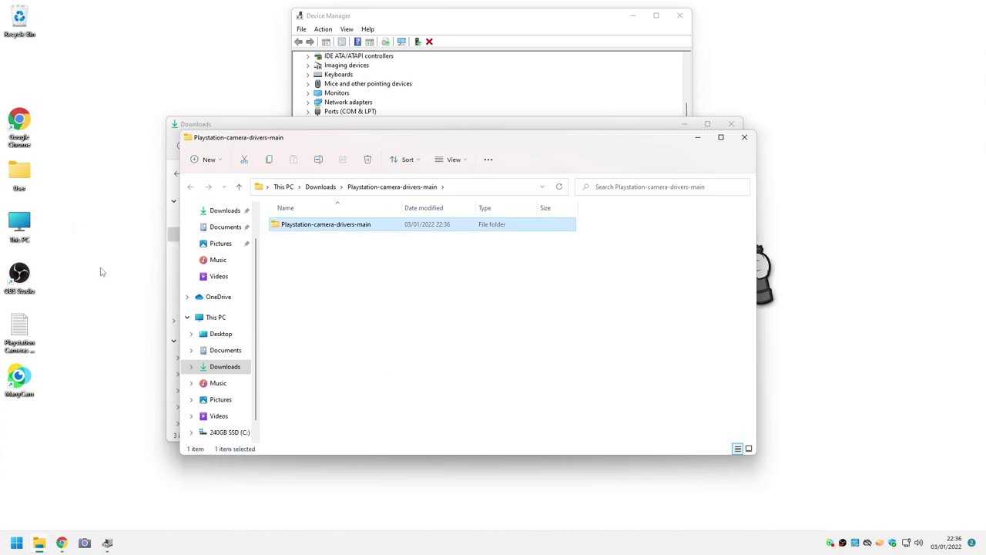
click(731, 123)
- Open the Playstation-camera-drivers-main folder from the desktop and launch UsbTreeView
click(744, 136)
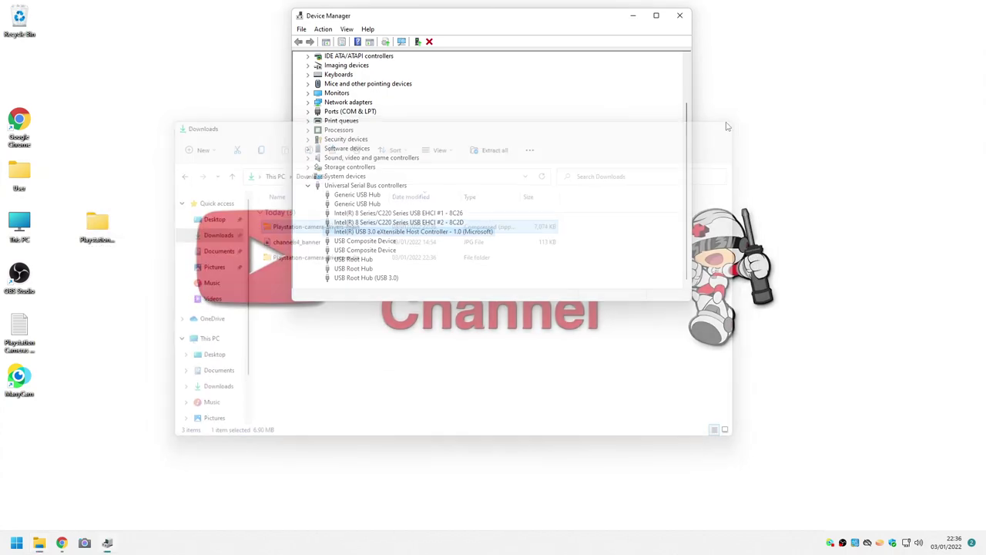
double_click(92, 228)
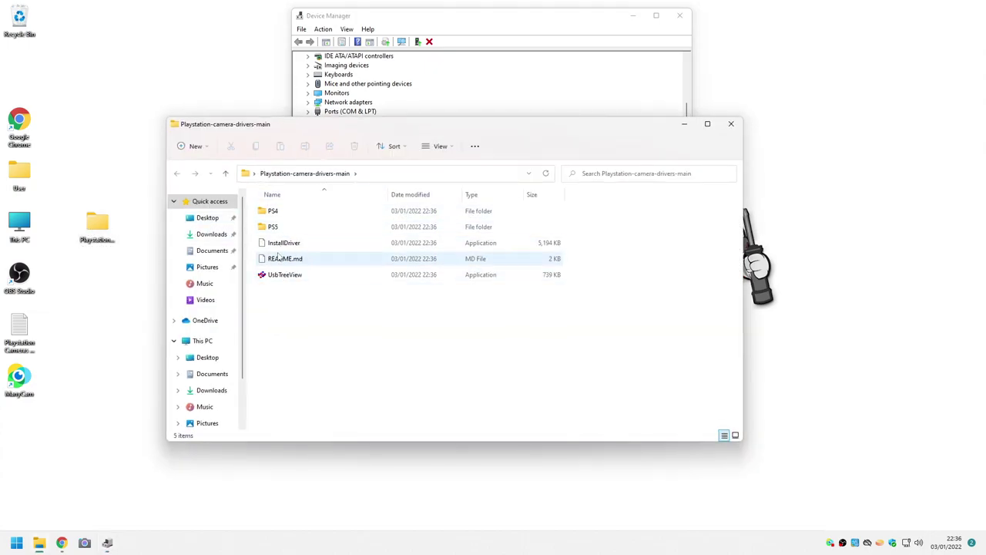
drag(322, 132, 375, 313)
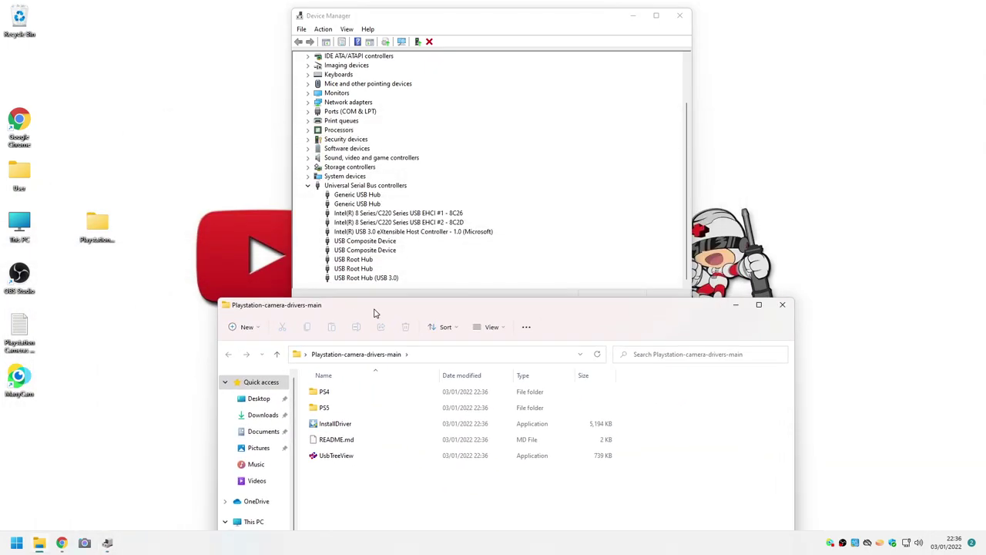
double_click(339, 455)
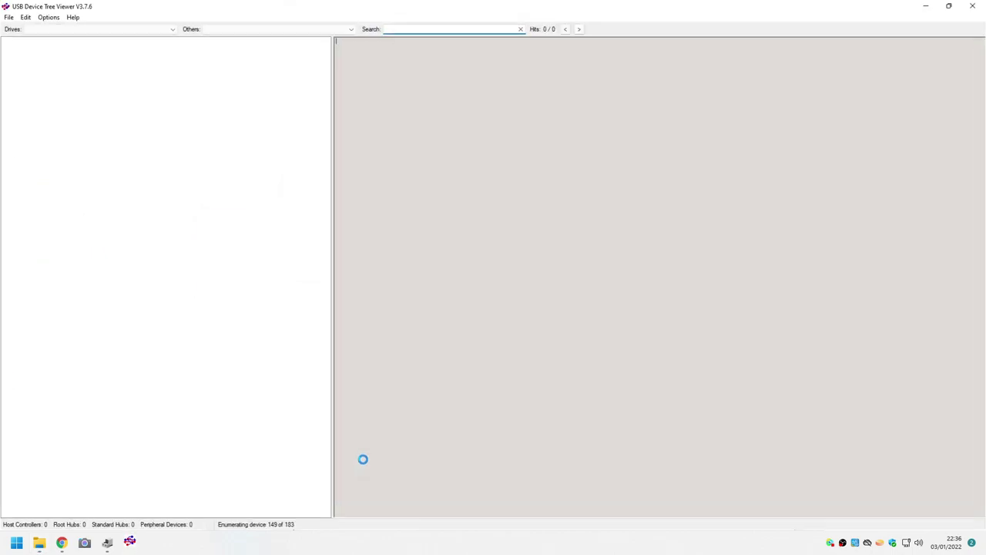
- Arrange USB Device Tree Viewer and Device Manager side by side, showing OmniVision USB Boot on Port20
drag(430, 14, 235, 21)
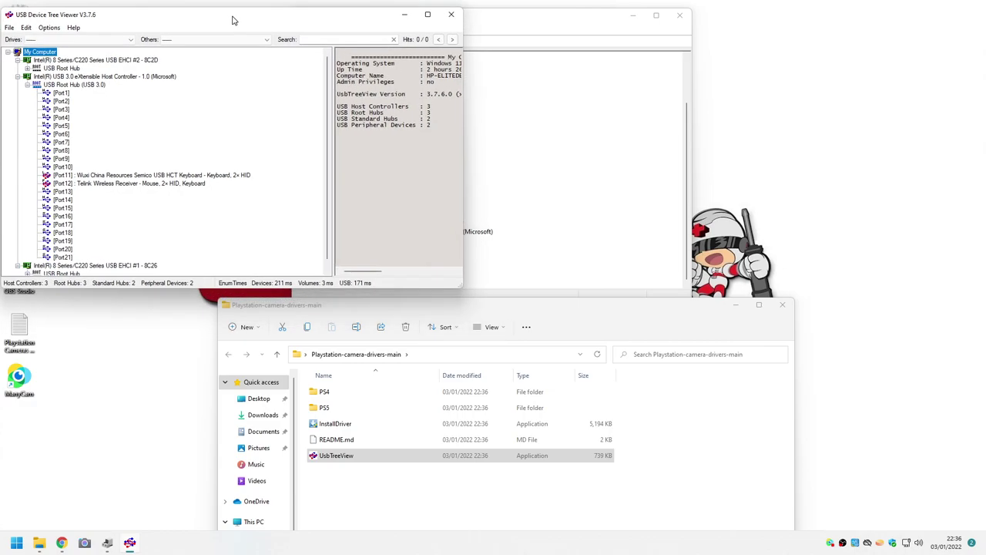
drag(546, 27, 782, 219)
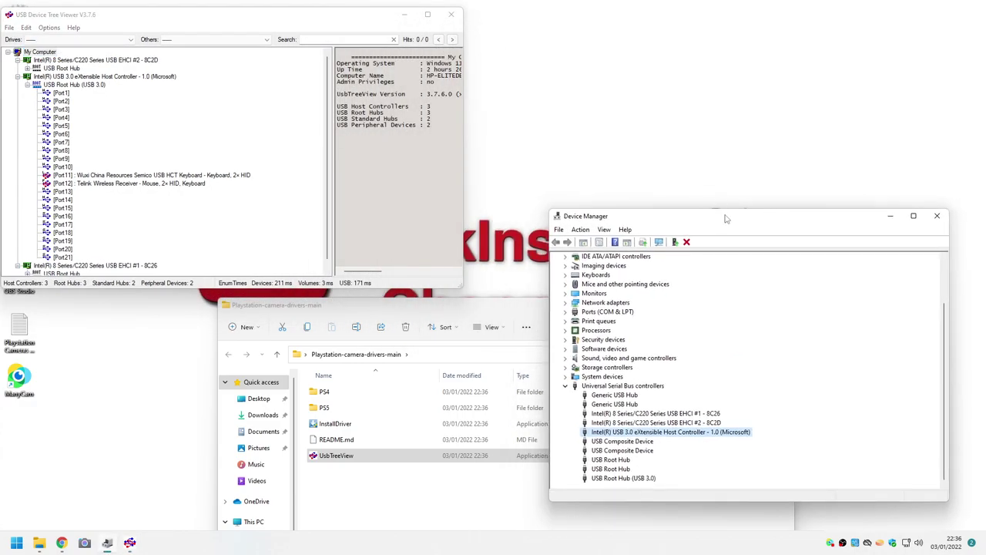
drag(725, 219, 761, 111)
drag(456, 285, 491, 461)
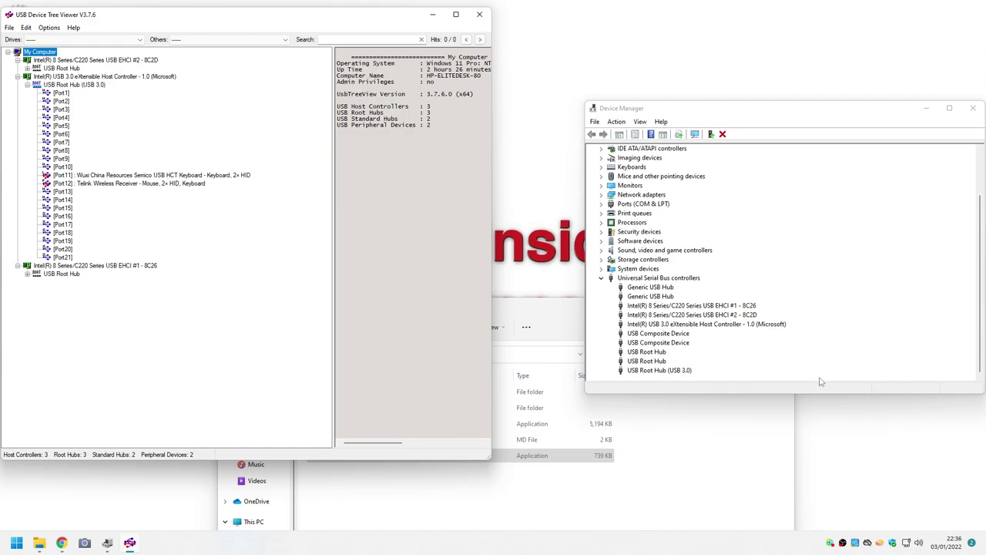
drag(759, 391, 736, 460)
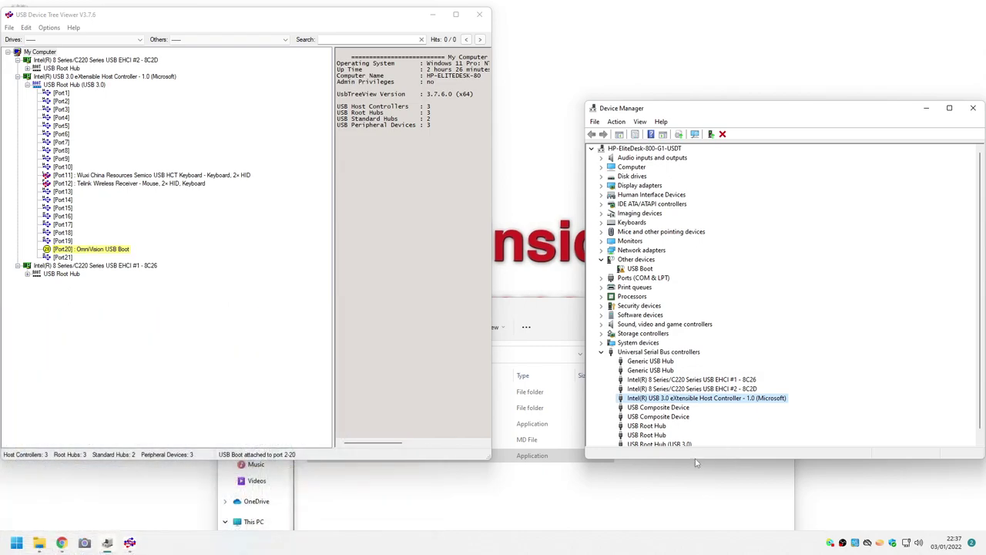
scroll(648, 389, down, 1)
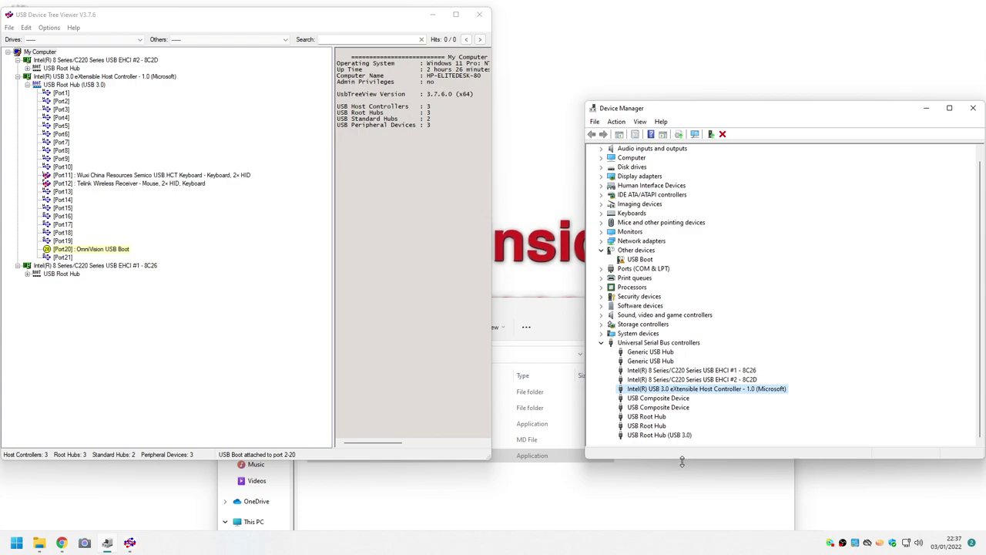
- Run InstallDriver from the drivers folder so USB Boot moves under Universal Serial Bus devices
drag(682, 461, 682, 530)
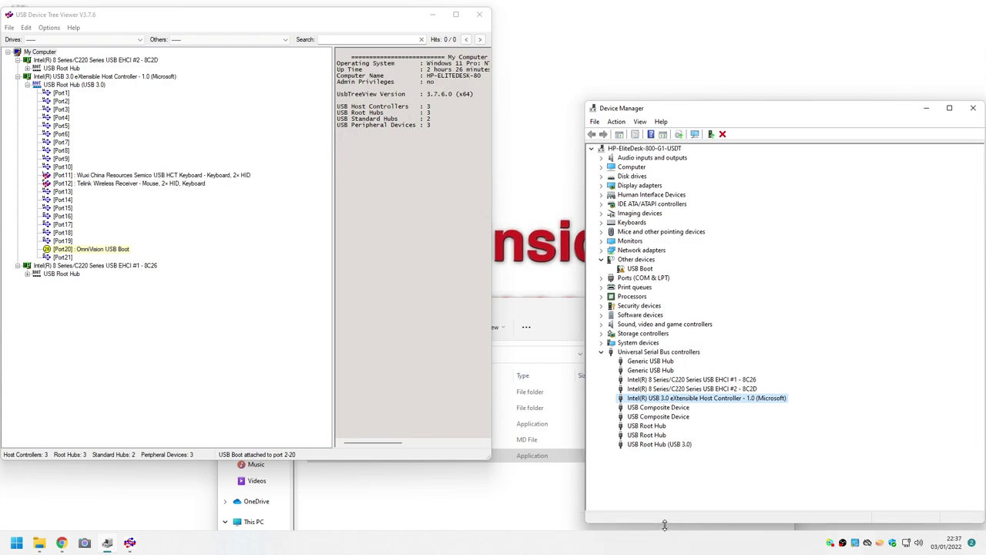
click(635, 270)
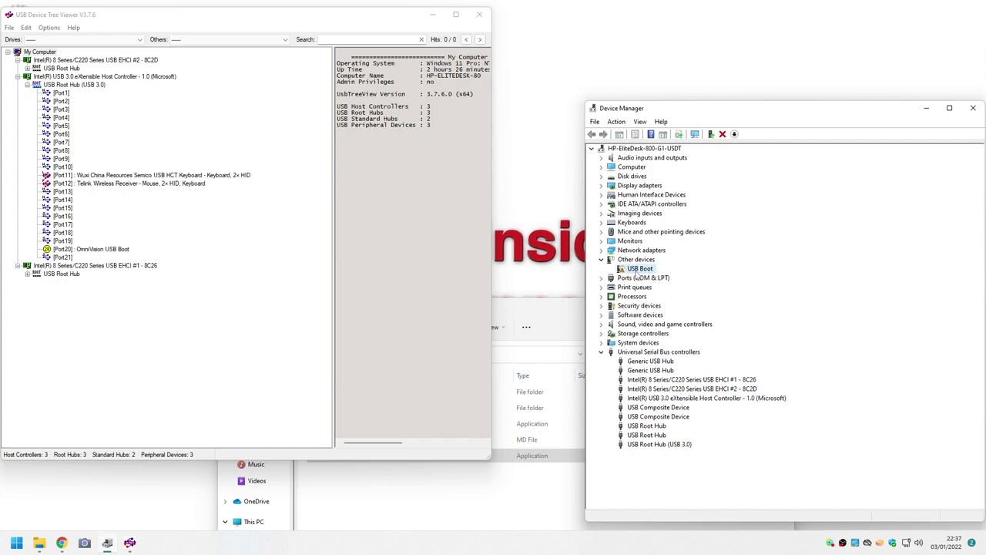
click(565, 306)
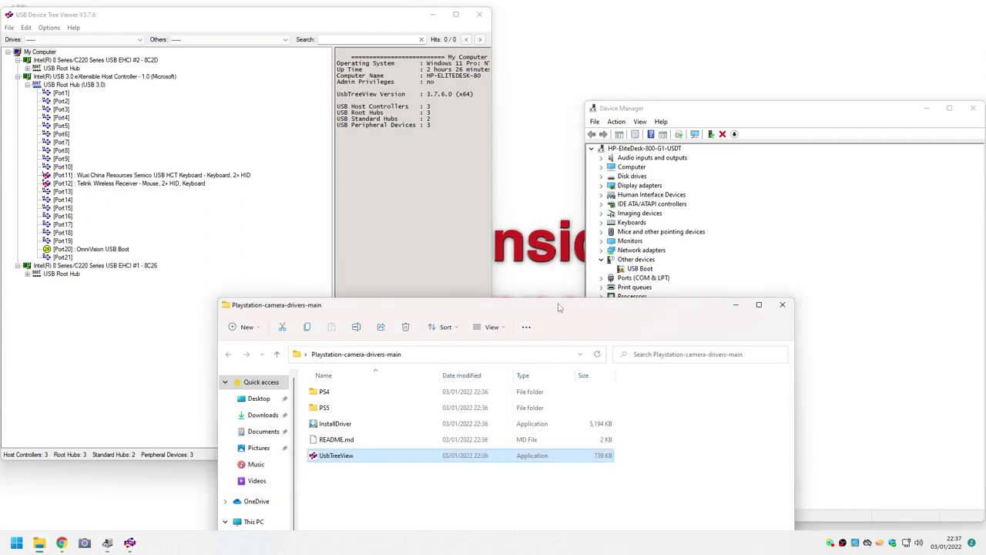
drag(376, 305, 347, 248)
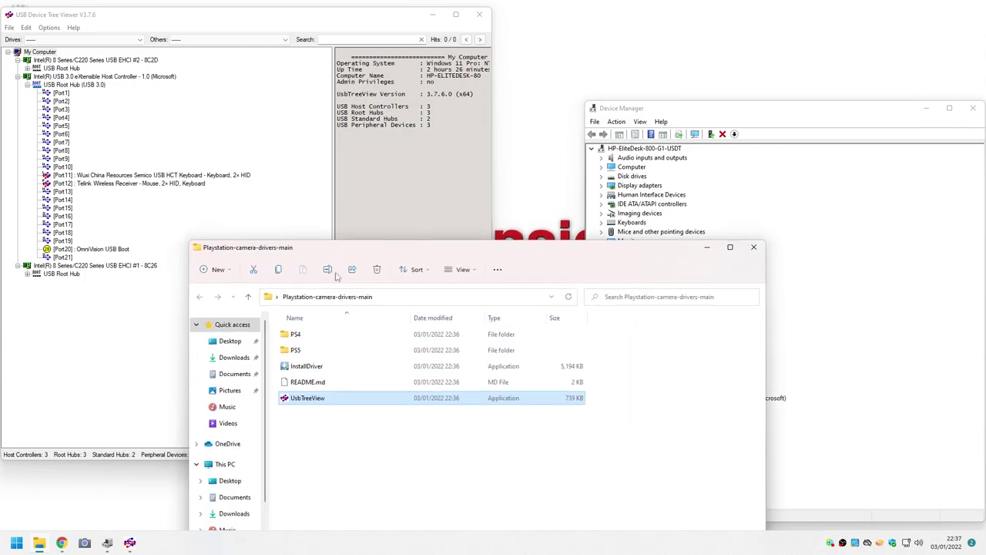
double_click(300, 368)
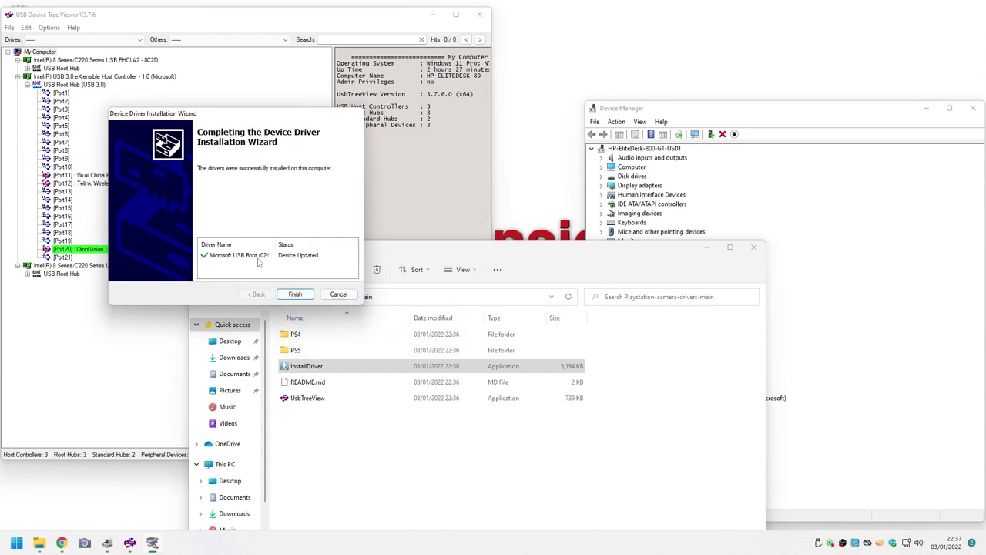
click(295, 294)
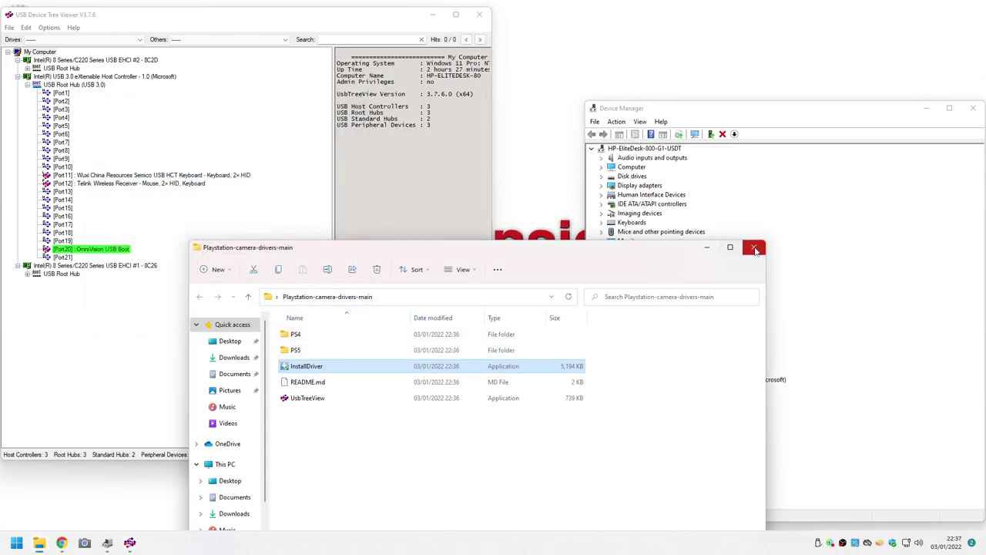
click(701, 251)
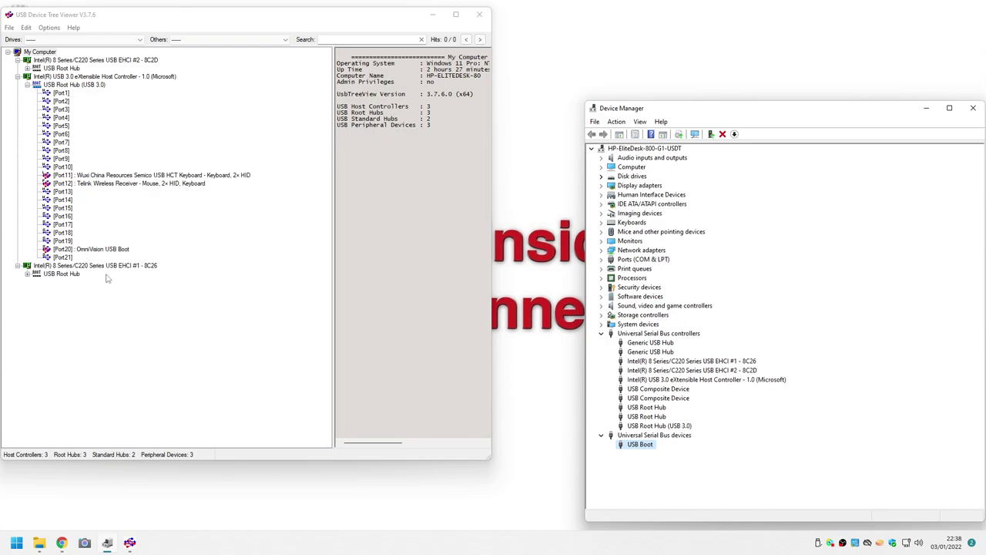
- Show the Port20 OmniVision USB Boot details (USB 3.0, SuperSpeed, WinUSB) and move Device Manager up-left
click(84, 248)
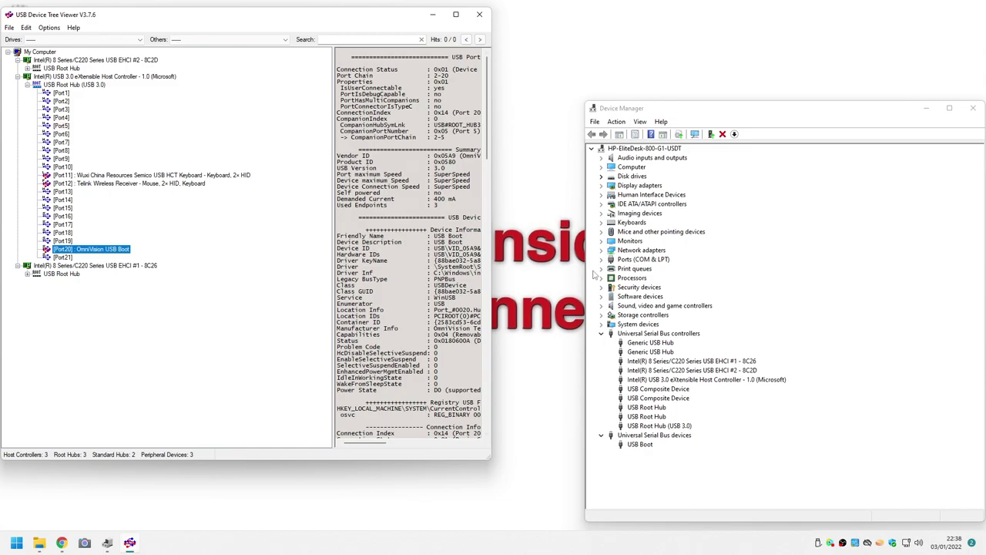
drag(668, 113, 607, 53)
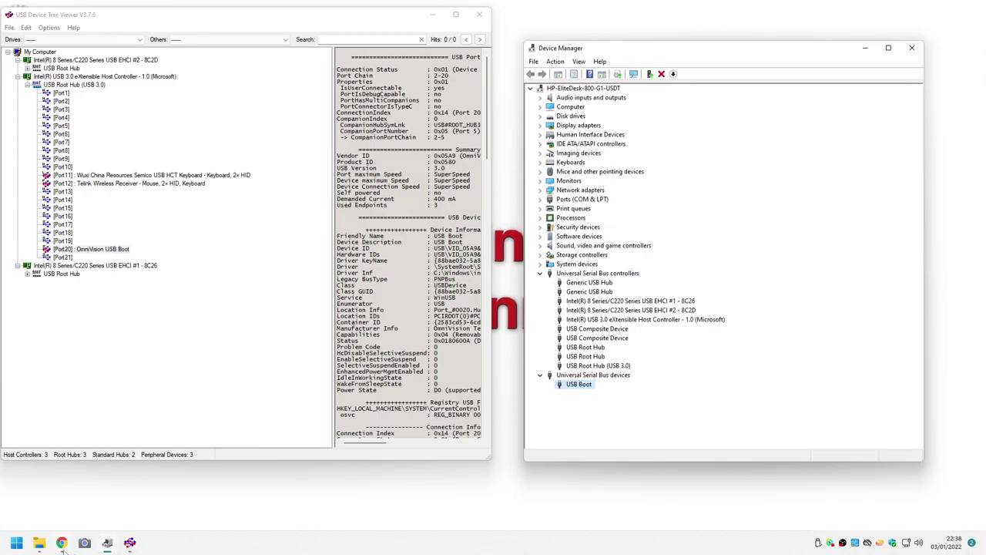
- Open the PS5 folder and launch Windows Terminal inside it
click(38, 542)
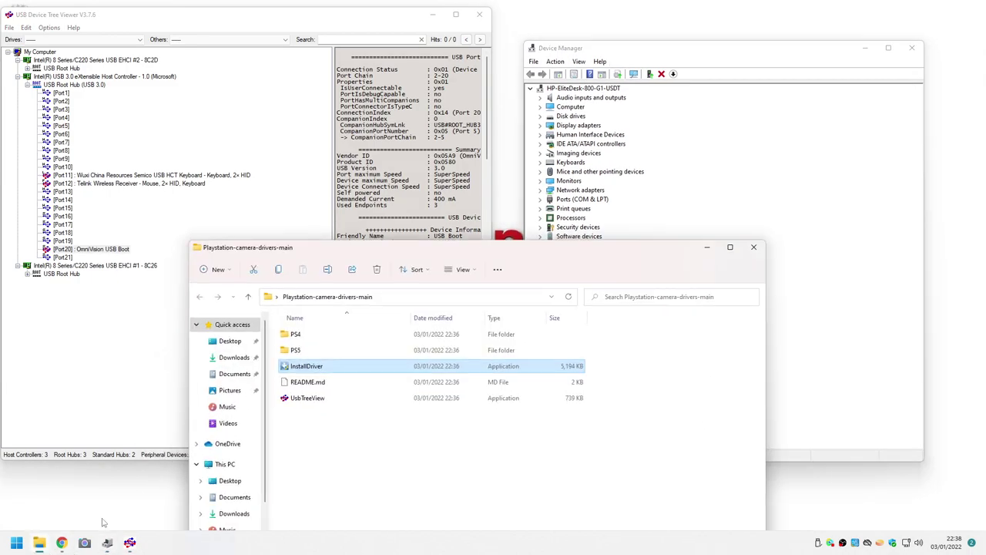
double_click(294, 351)
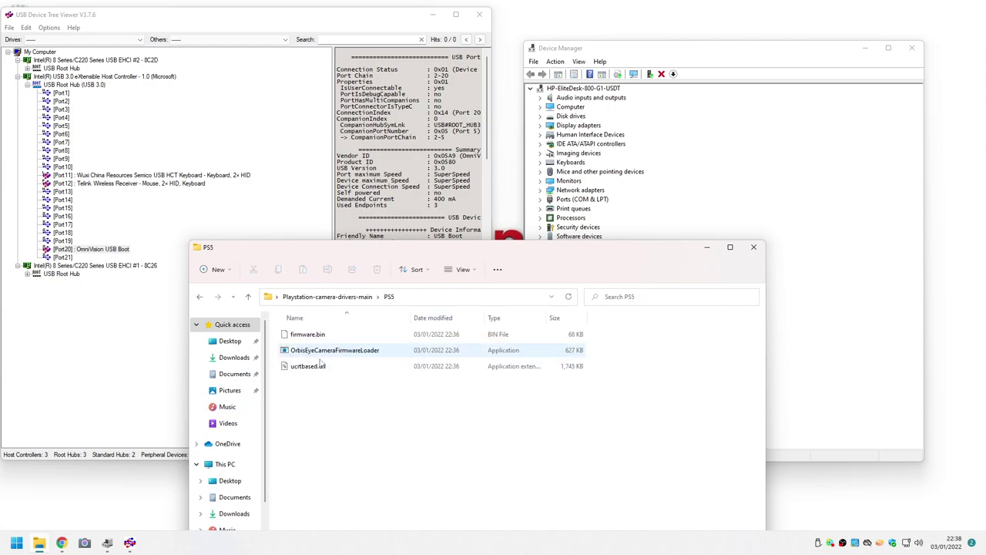
right_click(376, 421)
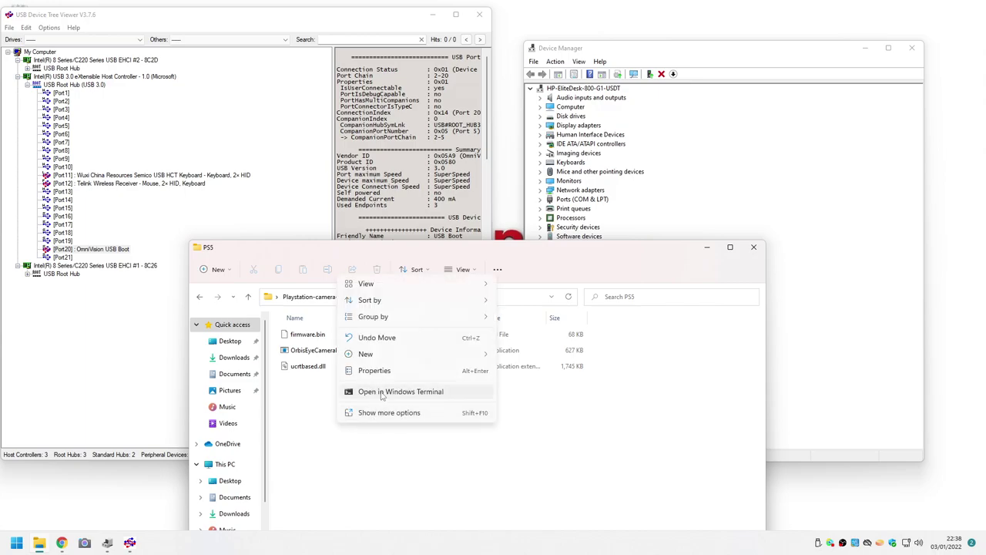
click(382, 392)
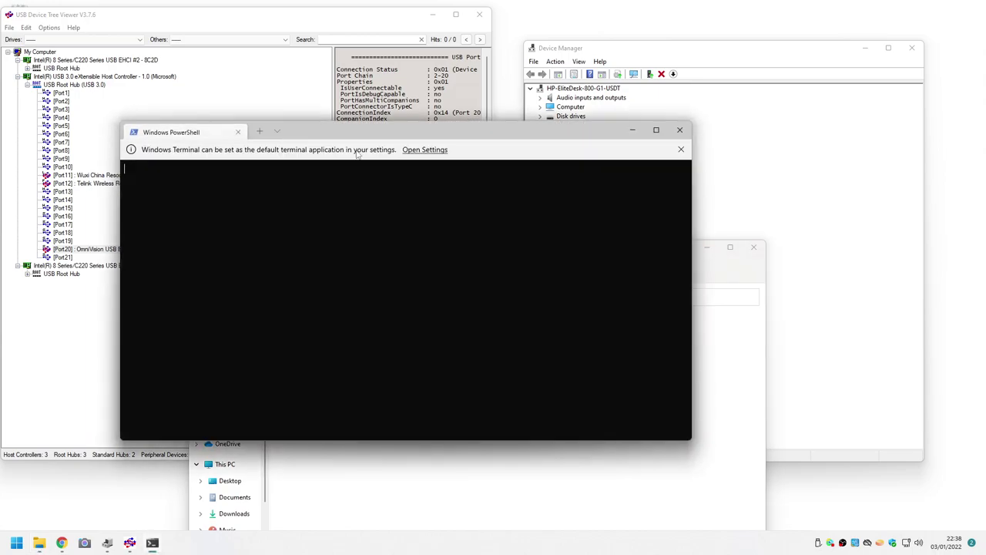
drag(360, 132, 292, 30)
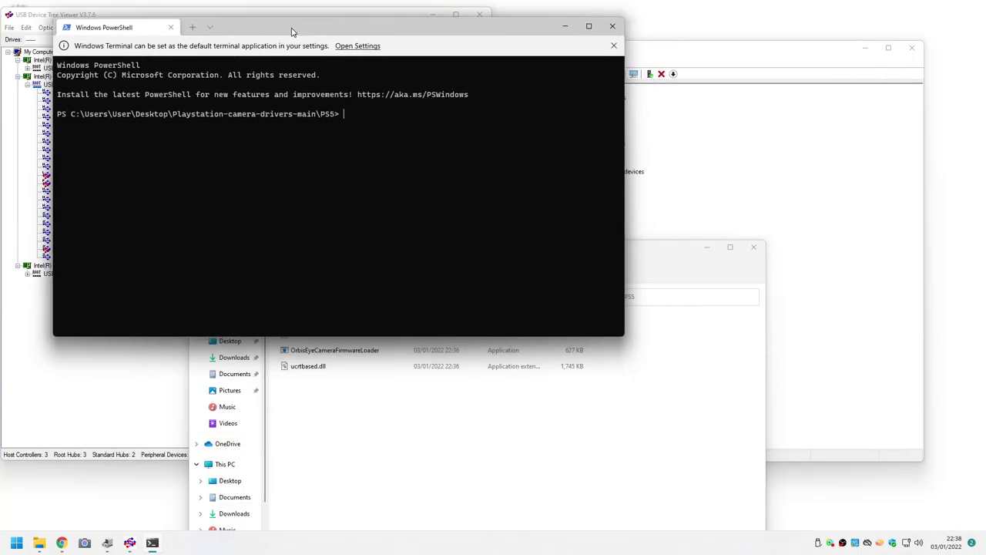
click(385, 394)
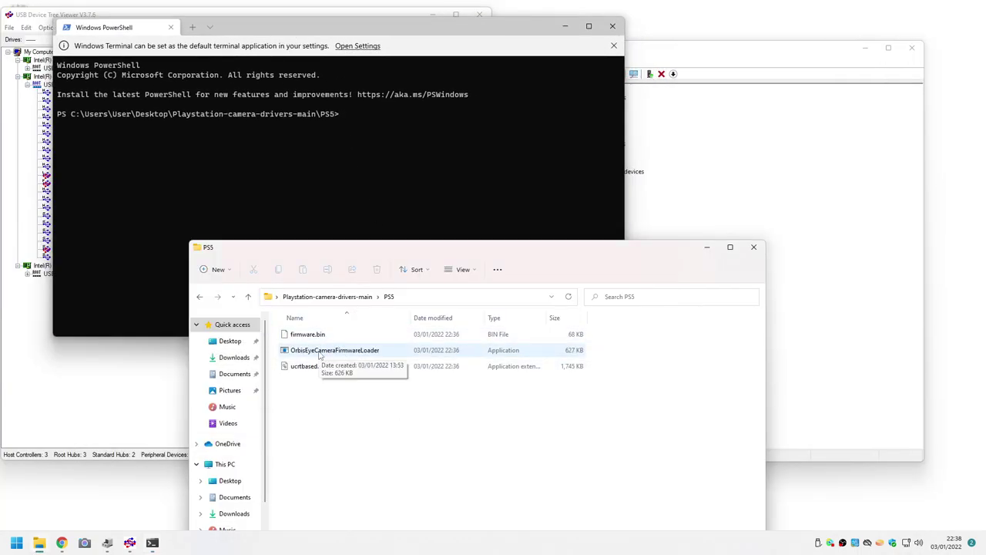
- Run .\OrbisEyeCameraFirmwareLoader.exe in the terminal to load the PS5 camera firmware
click(397, 152)
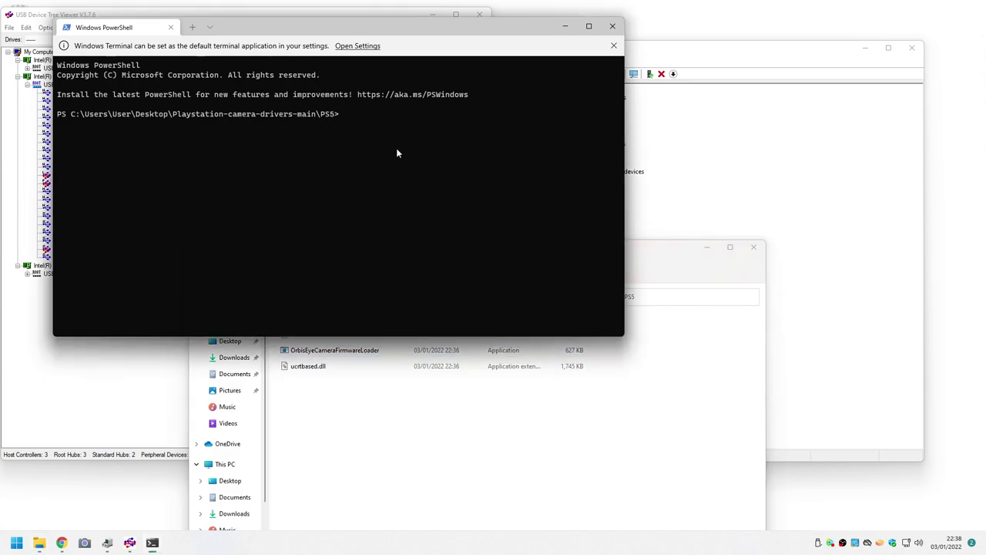
text(ORB)
key(Tab)
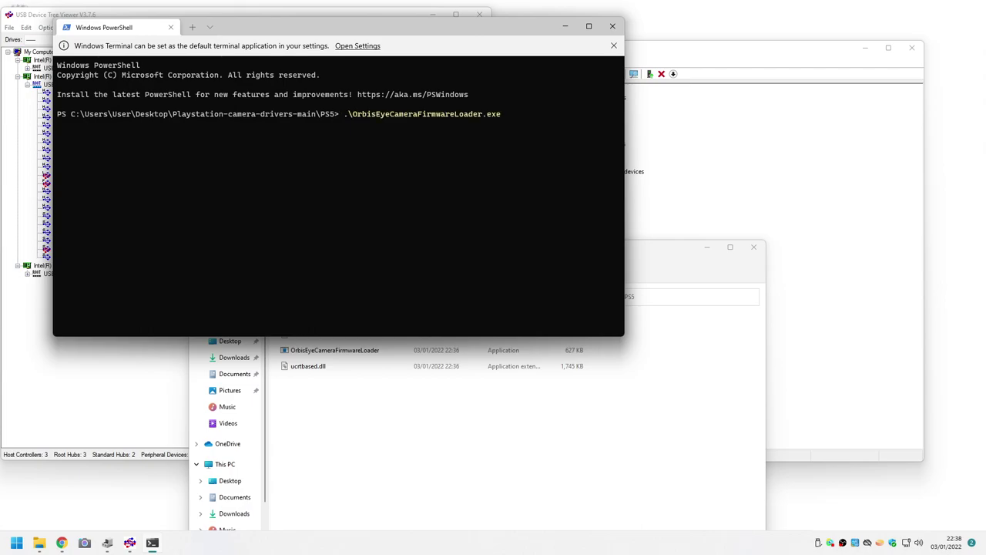
key(Return)
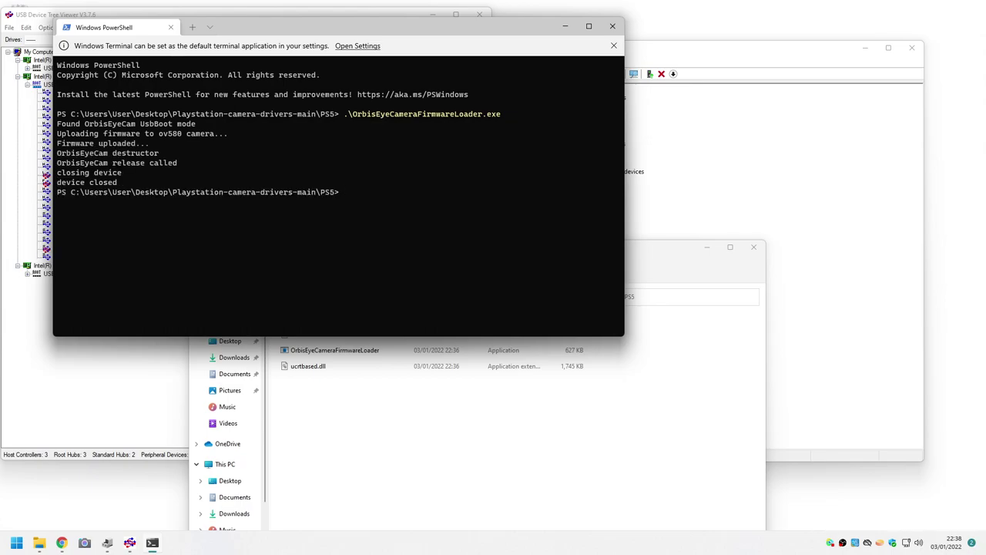
- Confirm USB Camera-OV580 appears under Cameras in Device Manager and open the Camera app
click(647, 182)
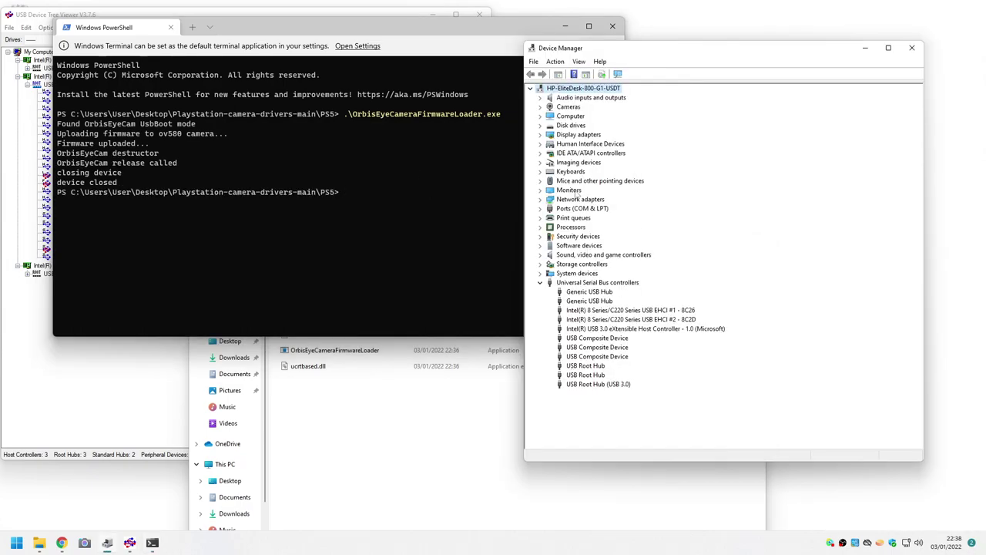
click(540, 106)
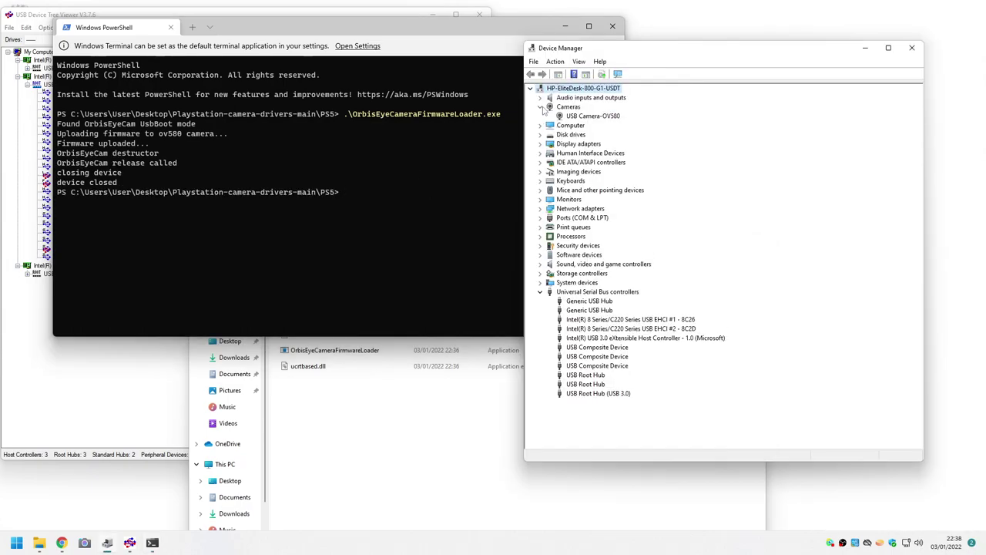
click(583, 117)
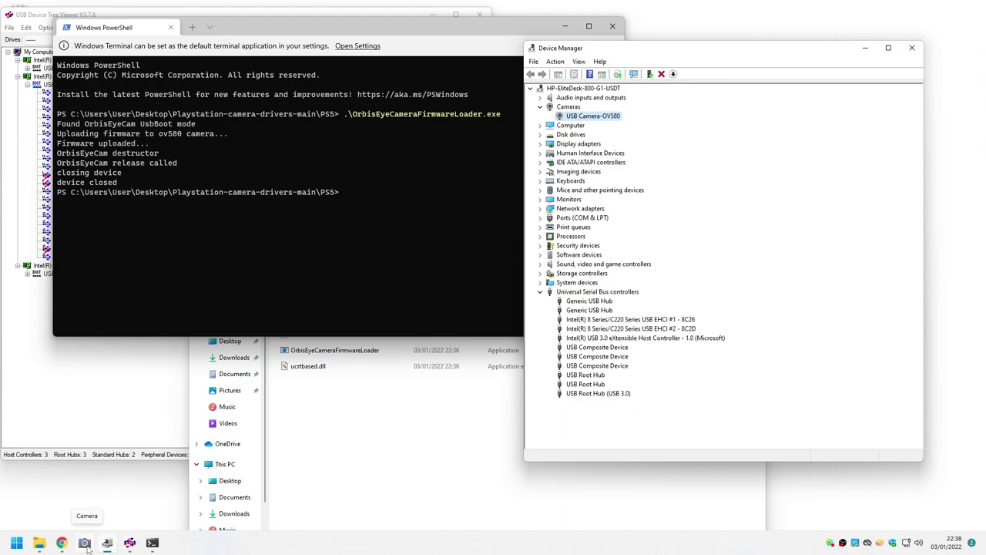
click(85, 543)
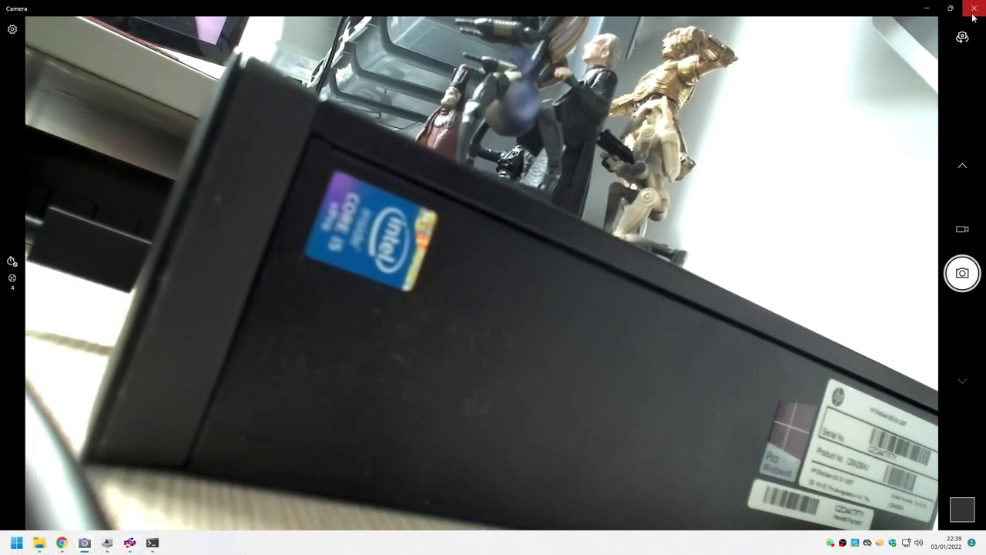
click(973, 9)
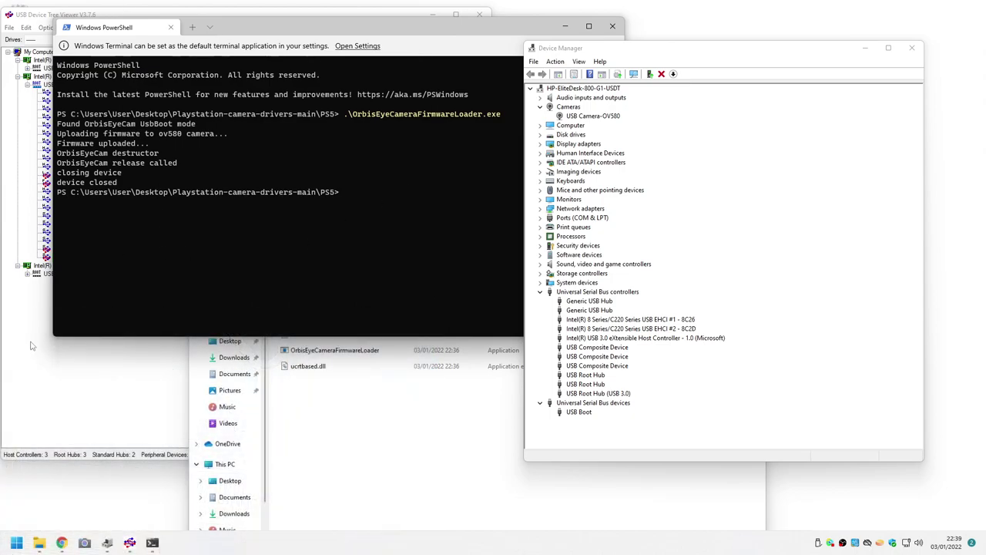
- Check the second camera's USB Boot entry in the USB tree and Device Manager, then bring up the PS5 folder
click(31, 346)
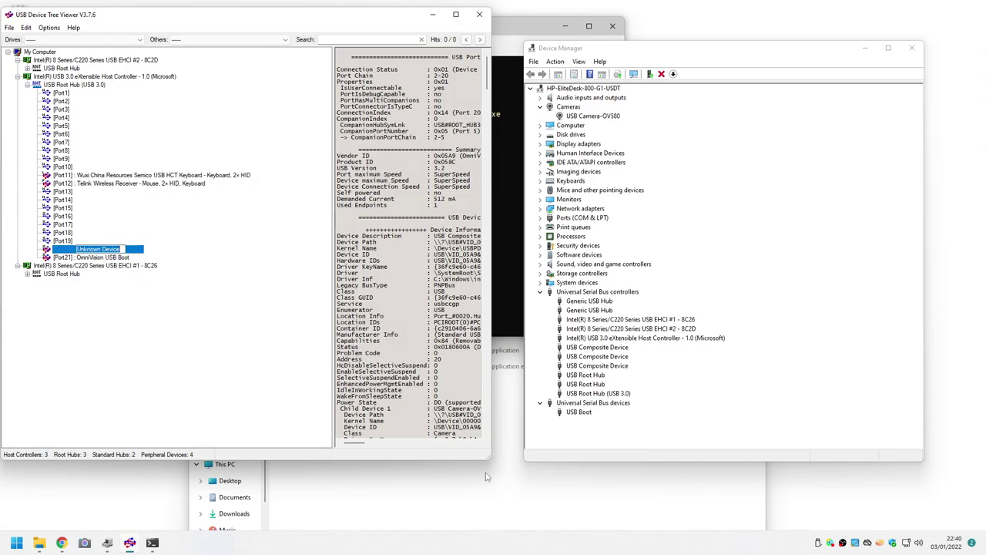
click(596, 425)
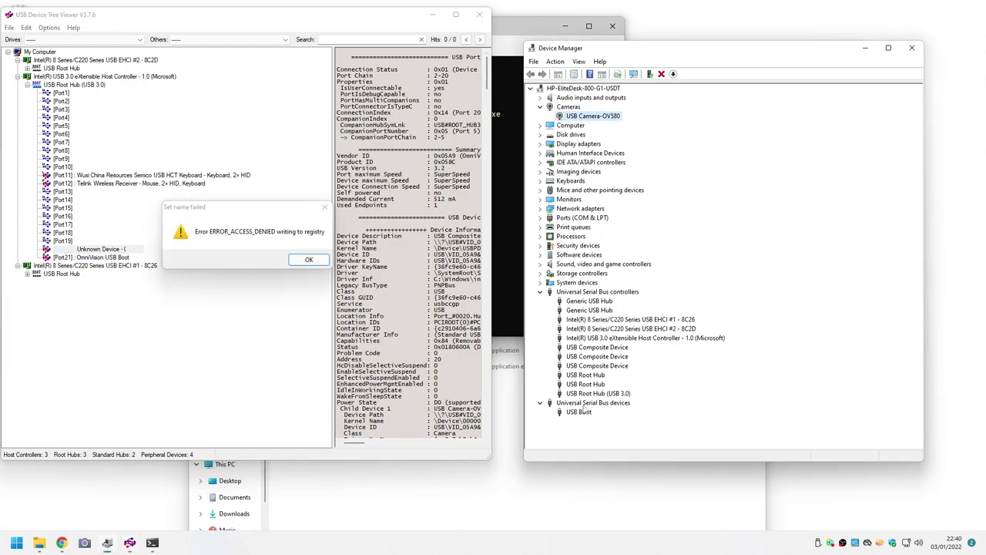
click(578, 413)
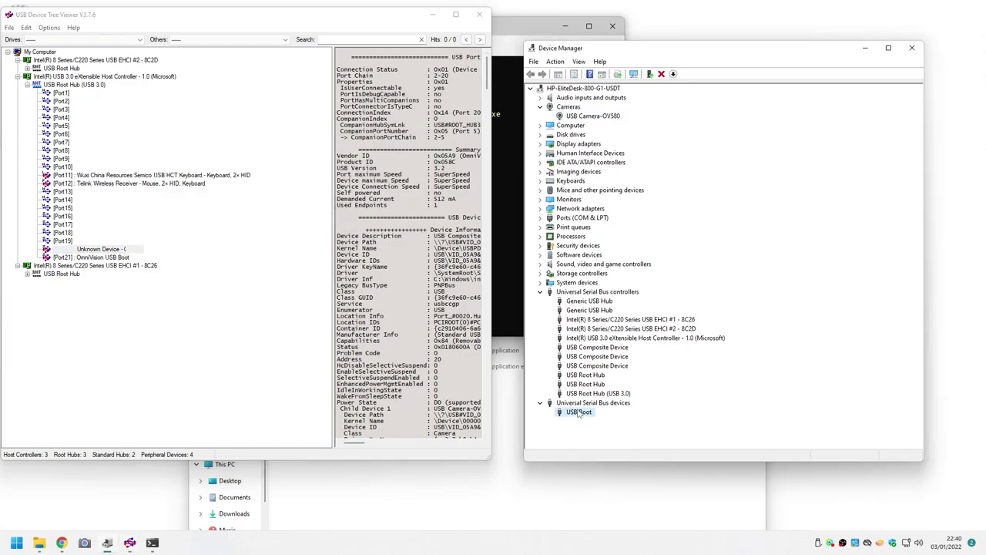
click(464, 483)
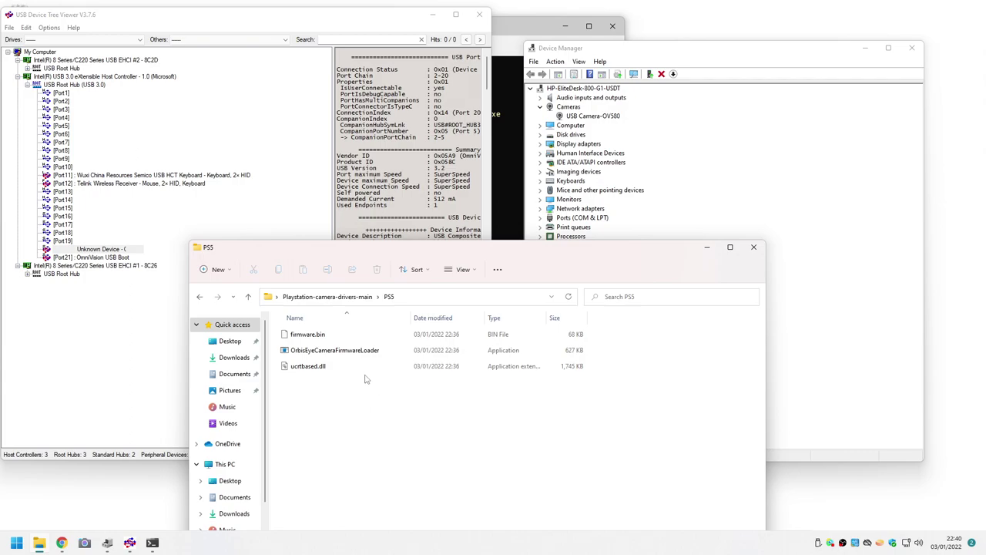
- Run OrbisEyeCameraFirmwareLoader from the PS4 drivers folder
click(501, 211)
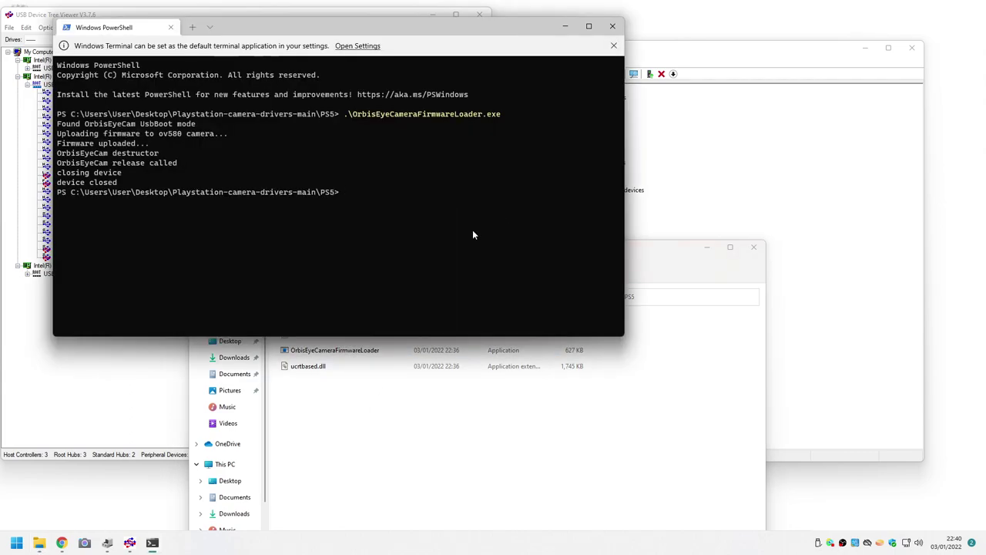
key(Up)
key(Down)
click(412, 444)
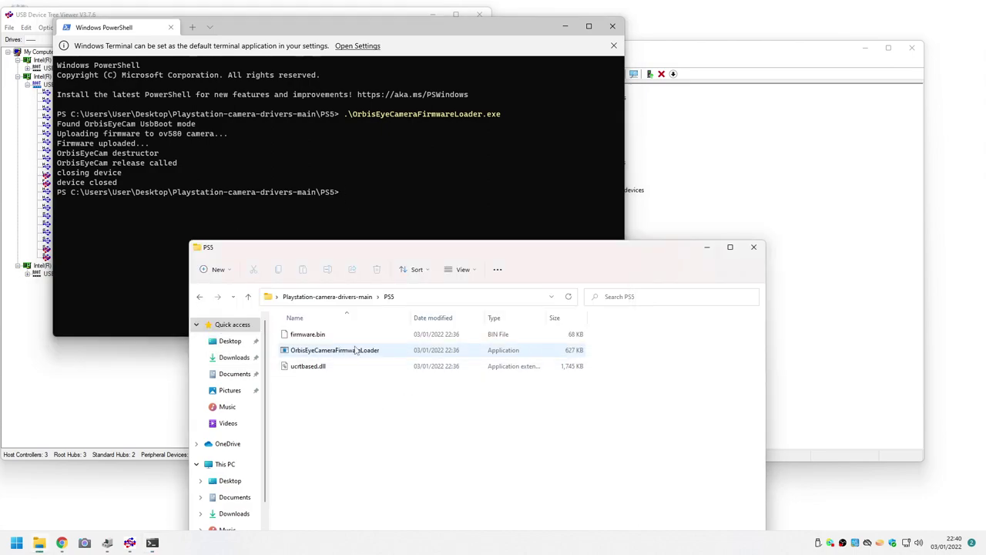
click(353, 298)
double_click(304, 334)
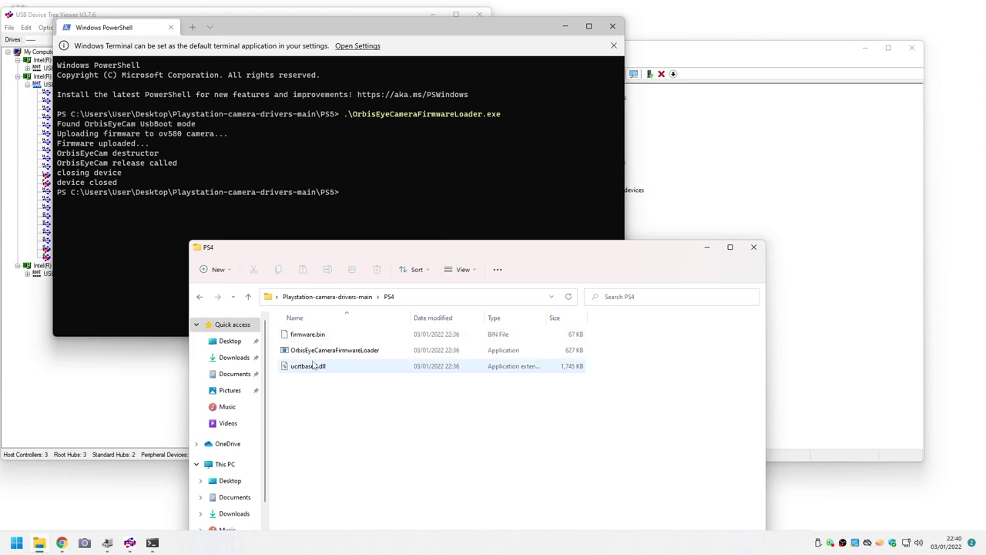
double_click(312, 352)
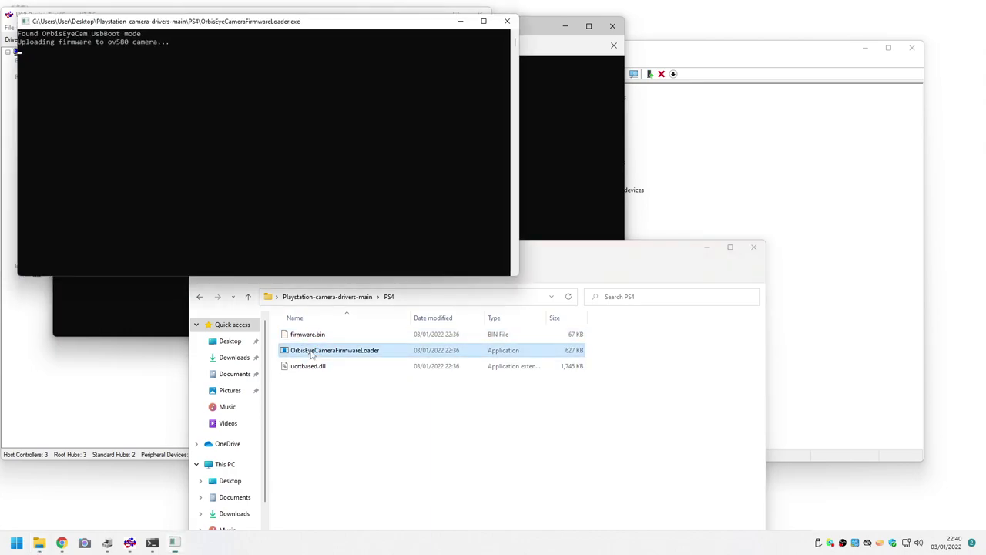
- Confirm a second USB Camera-OV580 appears in Device Manager and the USB port list
click(681, 159)
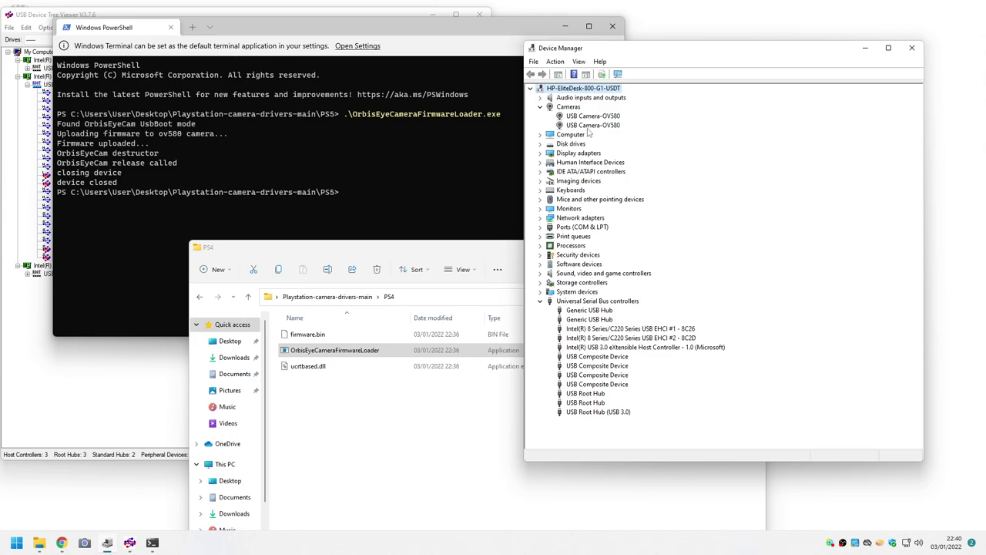
click(133, 393)
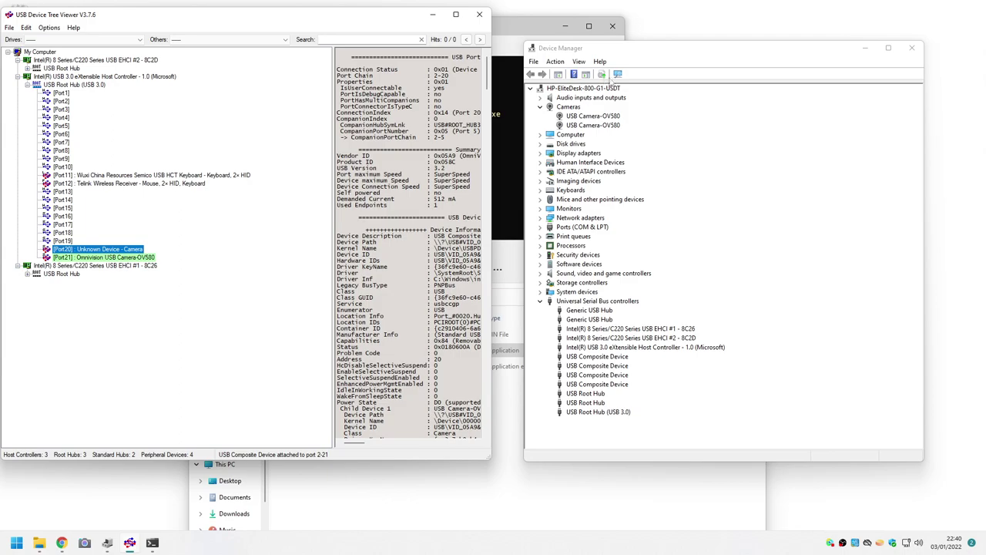
click(593, 117)
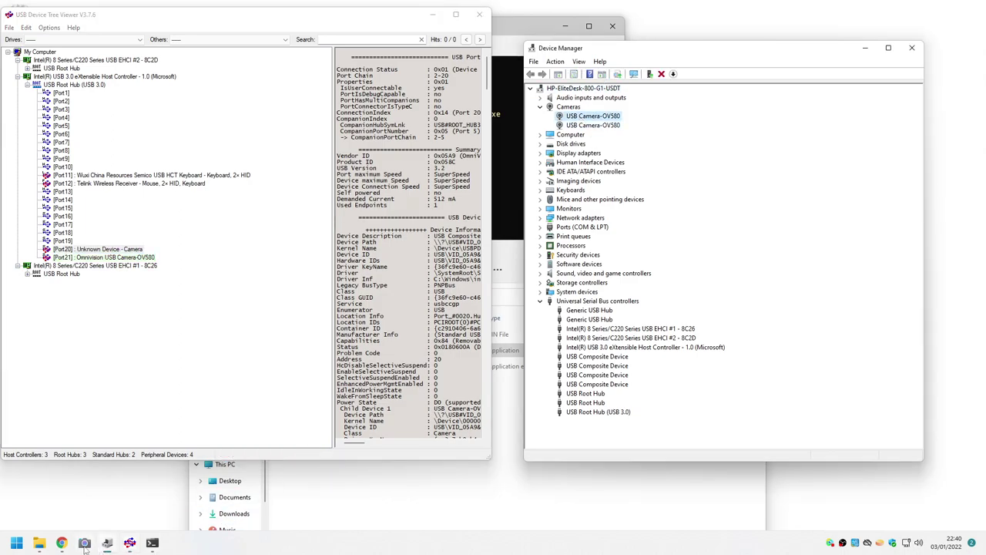
click(84, 544)
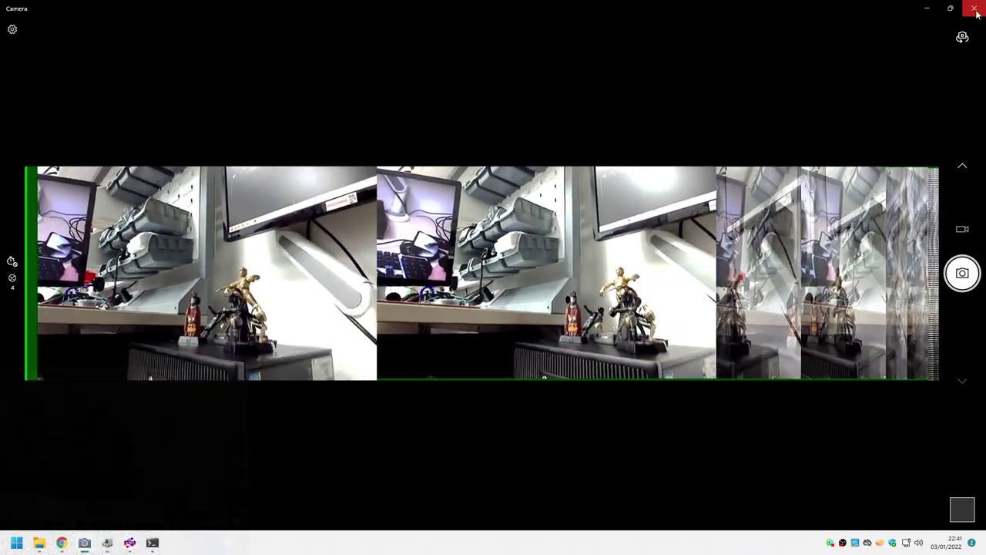
- Close Camera, USB Device Tree Viewer, Device Manager and the PS4 folder window
click(976, 9)
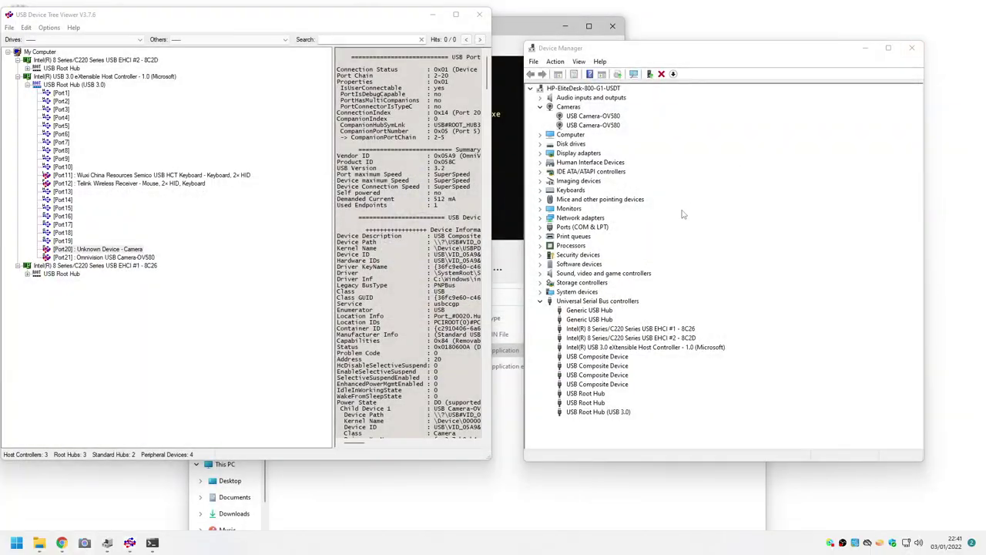
click(479, 15)
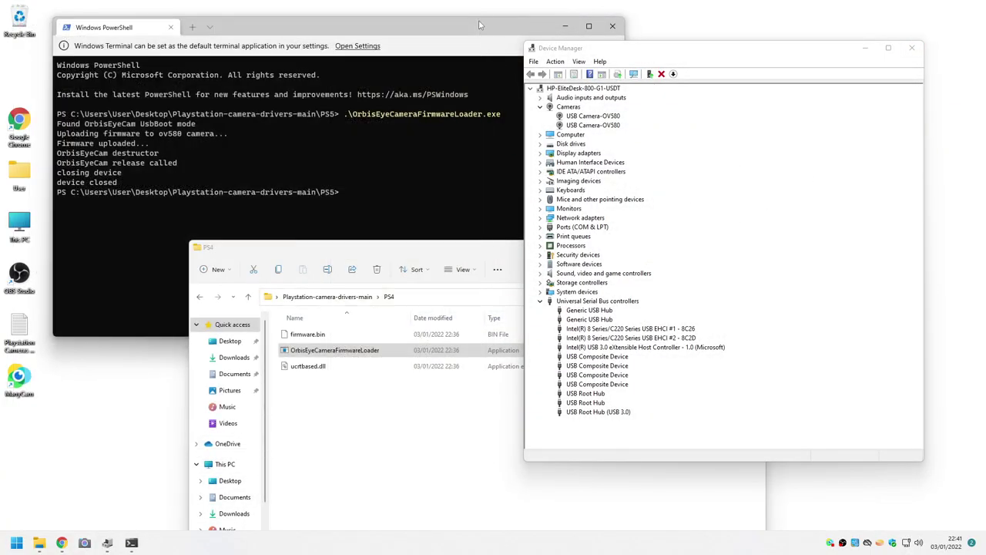
click(907, 50)
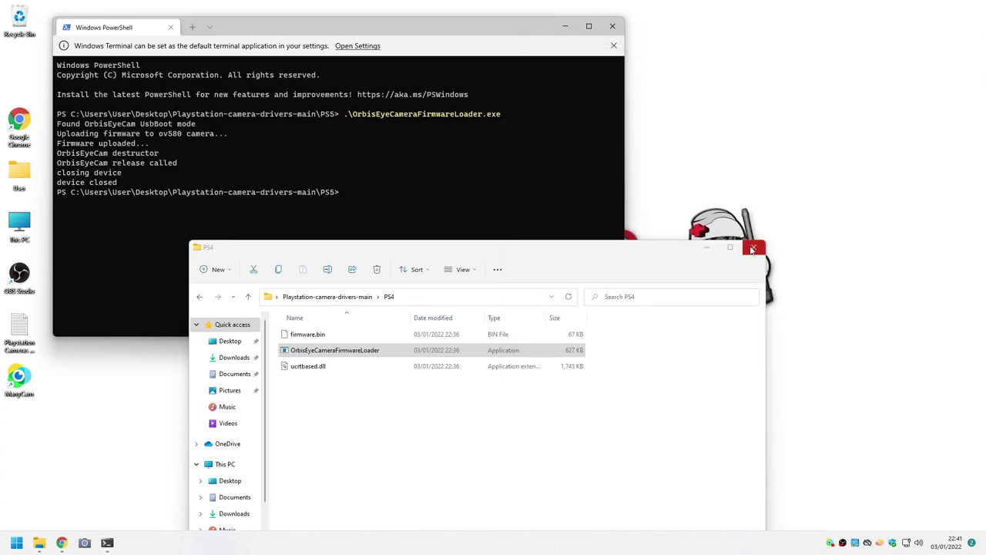
click(753, 246)
- Move PowerShell aside and stretch ManyCam to full screen height
drag(296, 32, 548, 59)
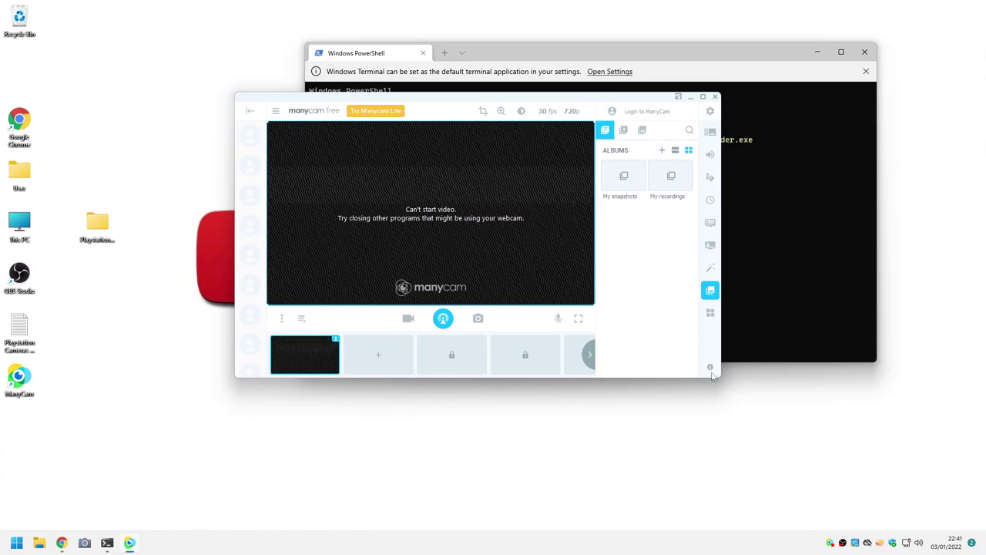
double_click(712, 377)
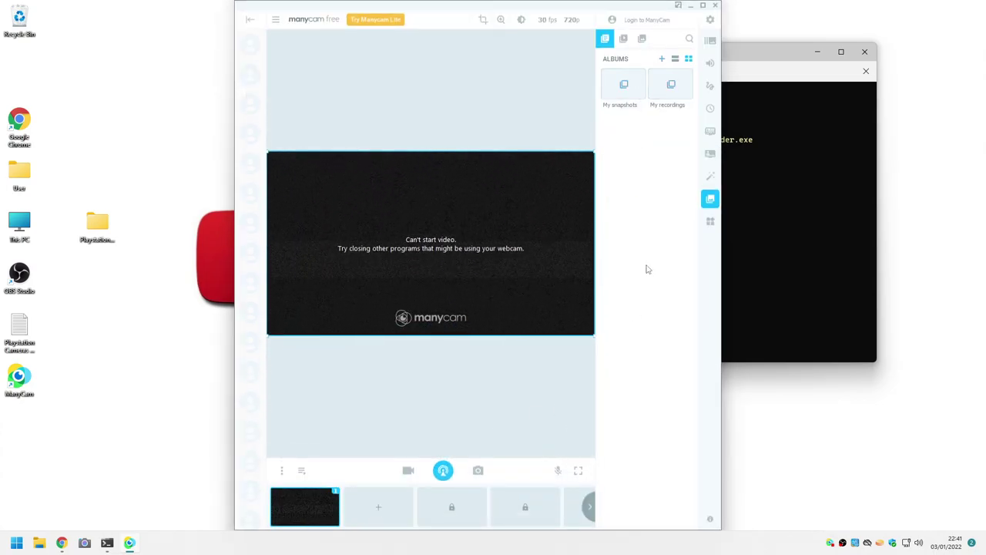
click(661, 59)
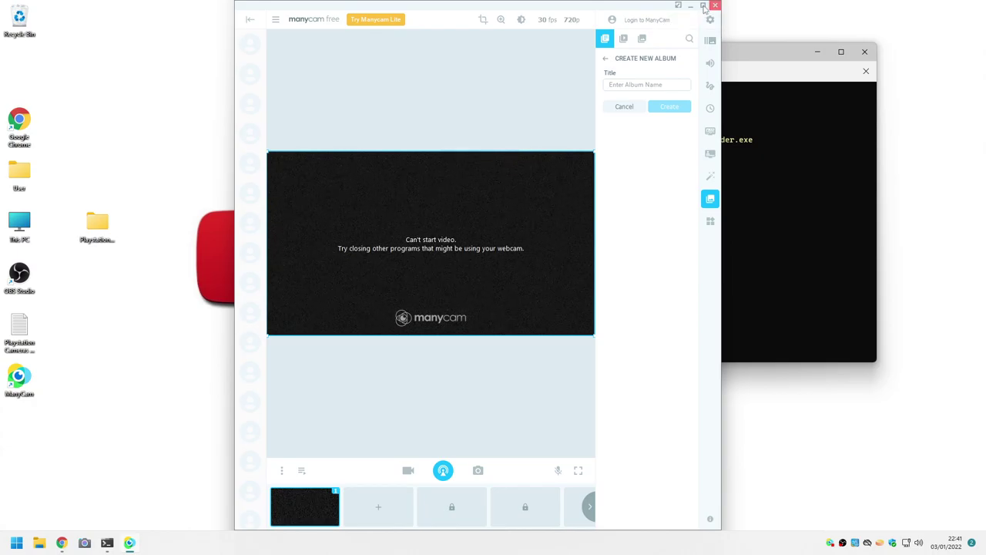
- Switch the preview source from OBS Virtual Camera to the second USB Camera-OV580
right_click(455, 183)
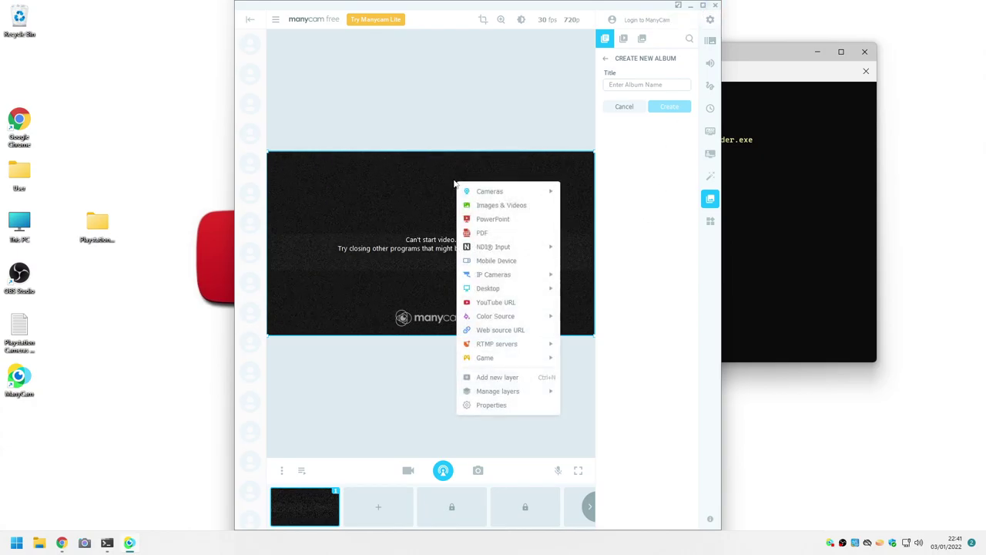
mouse_move(496, 192)
click(601, 194)
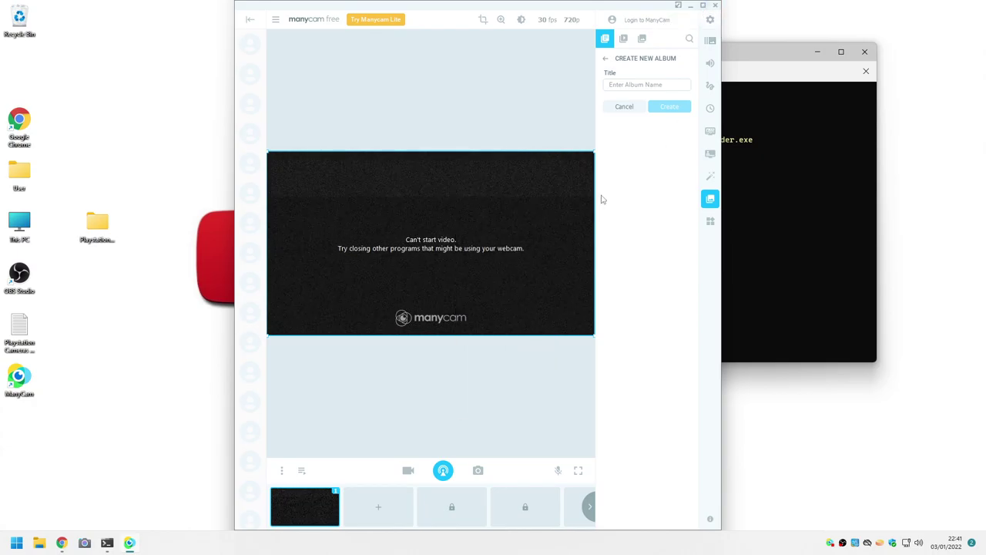
right_click(519, 202)
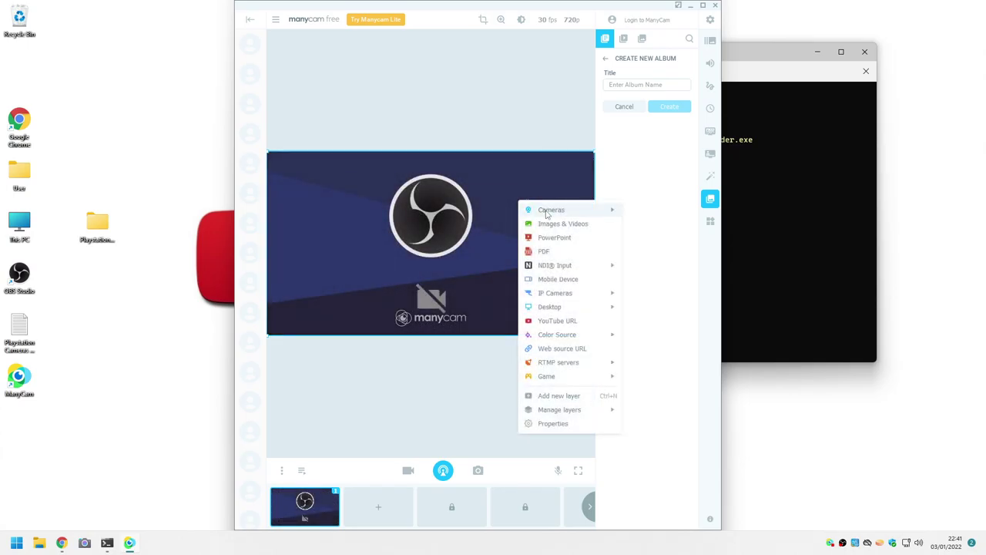
mouse_move(620, 210)
click(658, 228)
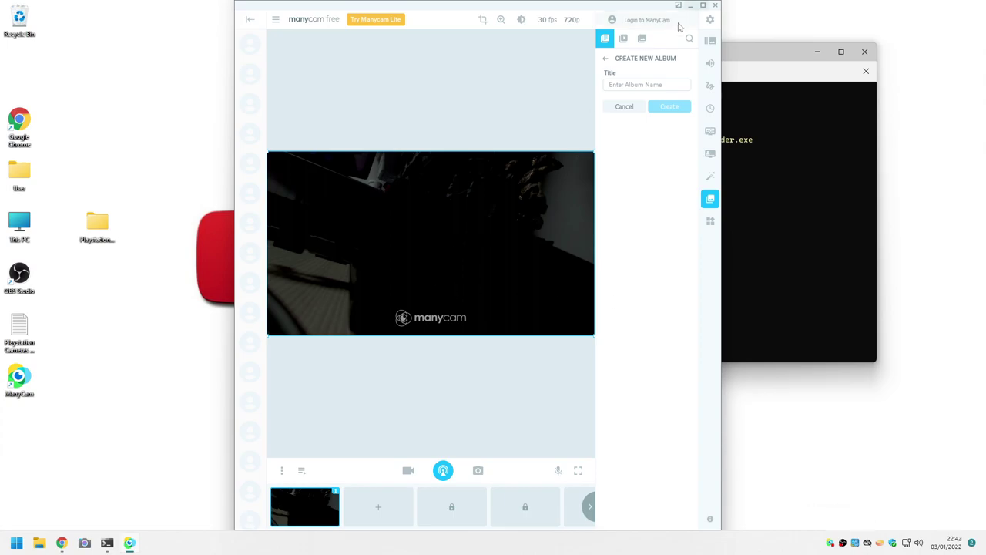
- Widen the ManyCam window for a larger preview image
drag(721, 131, 911, 131)
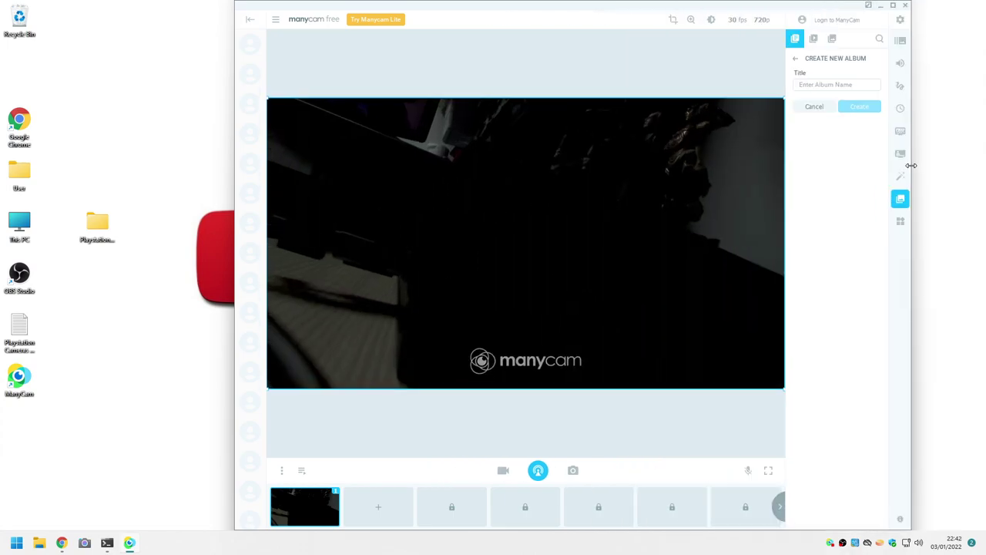
right_click(572, 198)
mouse_move(609, 207)
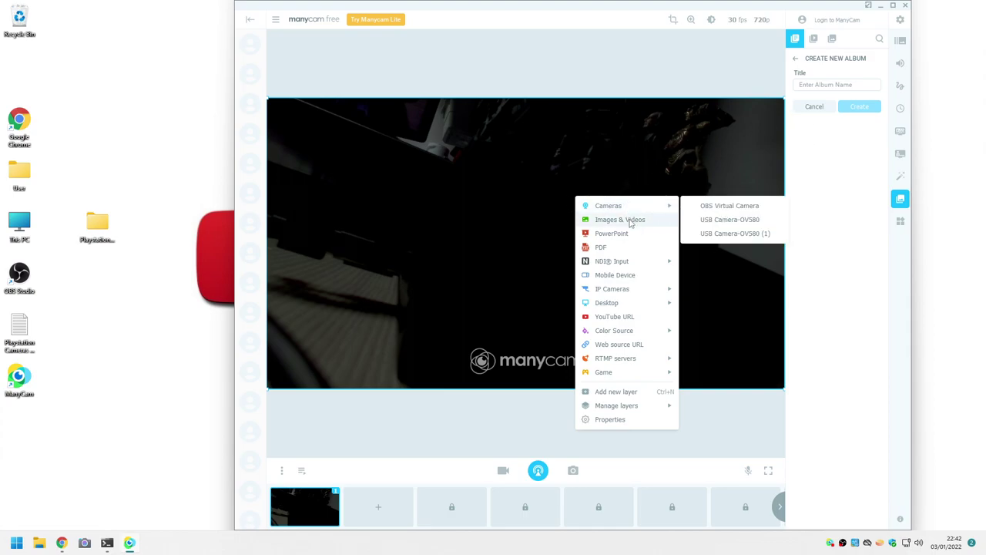
- Enable Exposure Auto in the camera driver's Camera Control settings and apply it
click(619, 419)
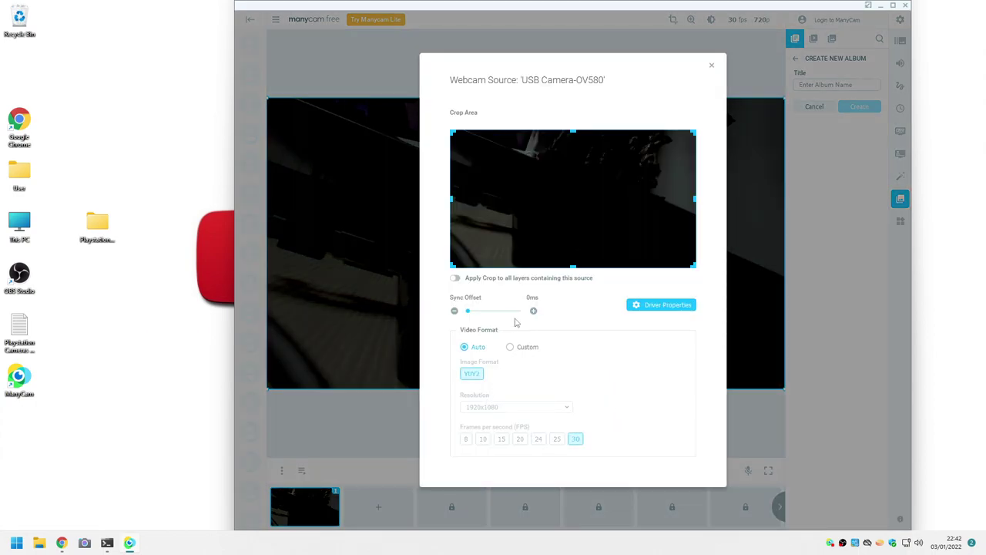
click(655, 305)
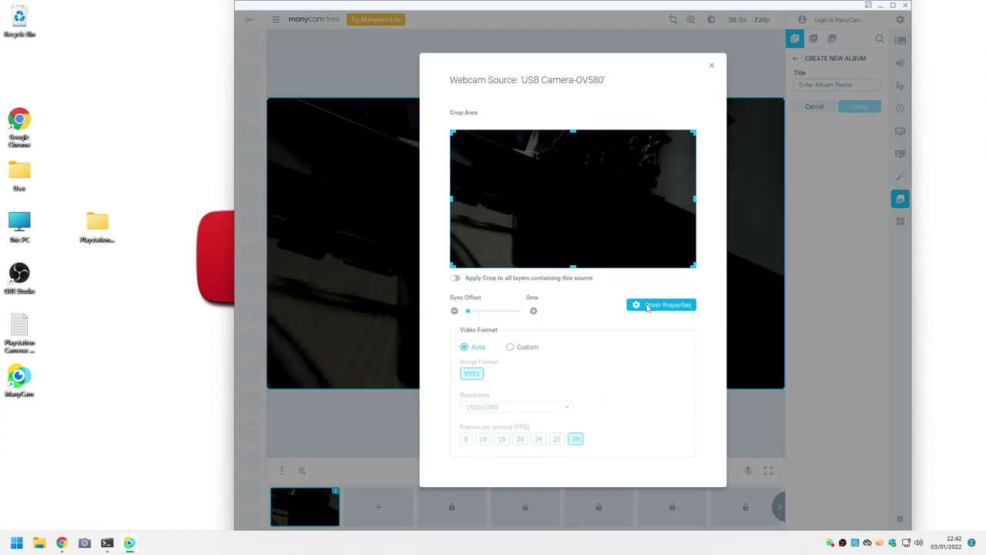
click(752, 219)
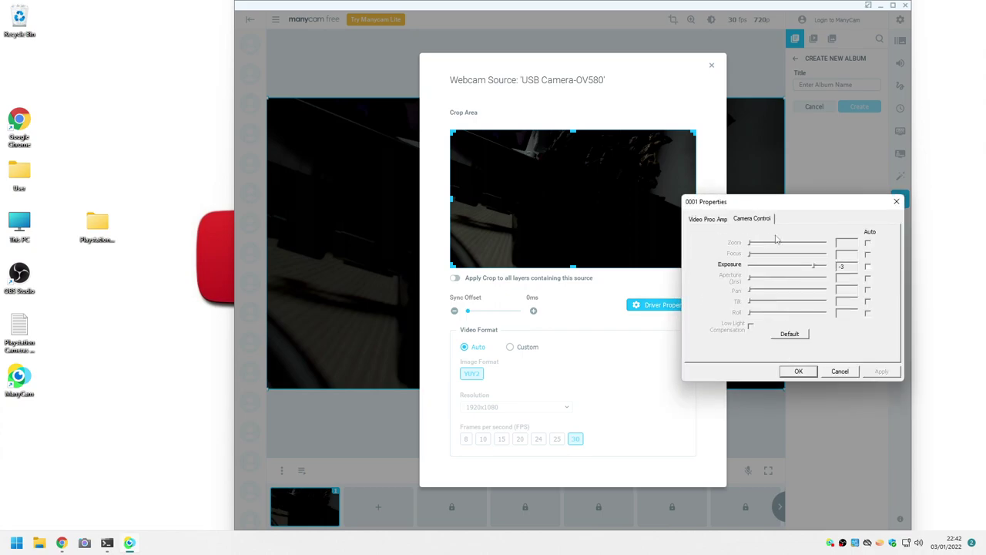
click(867, 267)
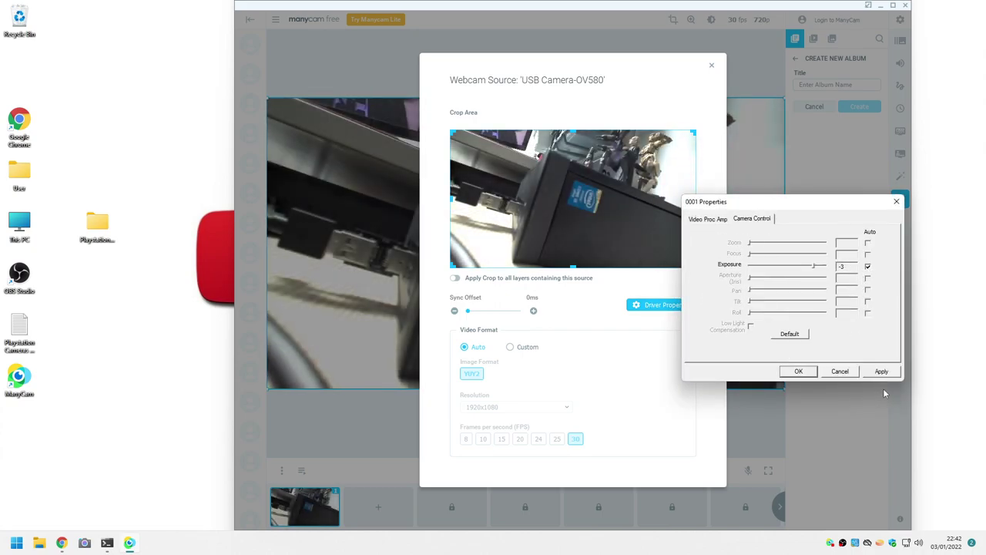
click(882, 372)
click(798, 372)
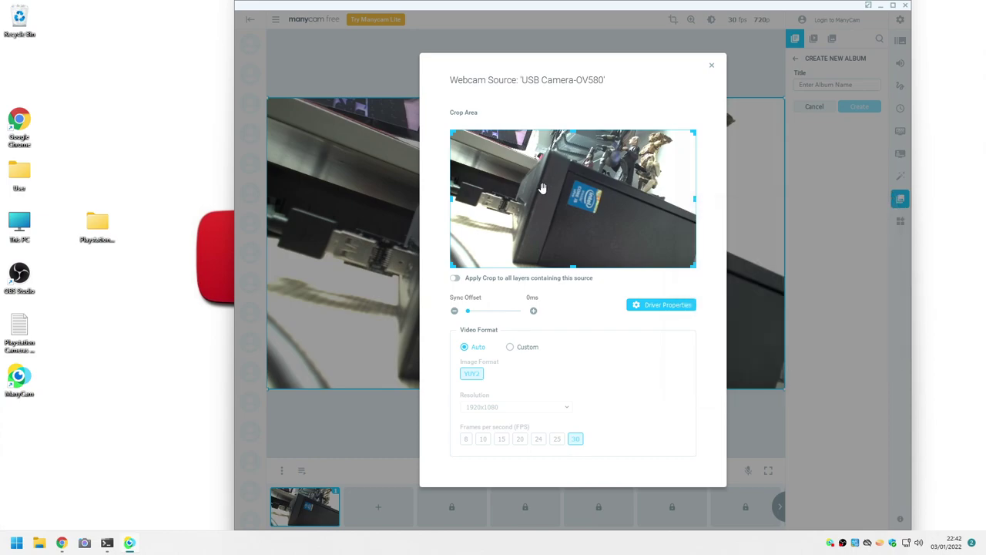
- Close the webcam properties, shift ManyCam left and launch OBS Studio
click(712, 68)
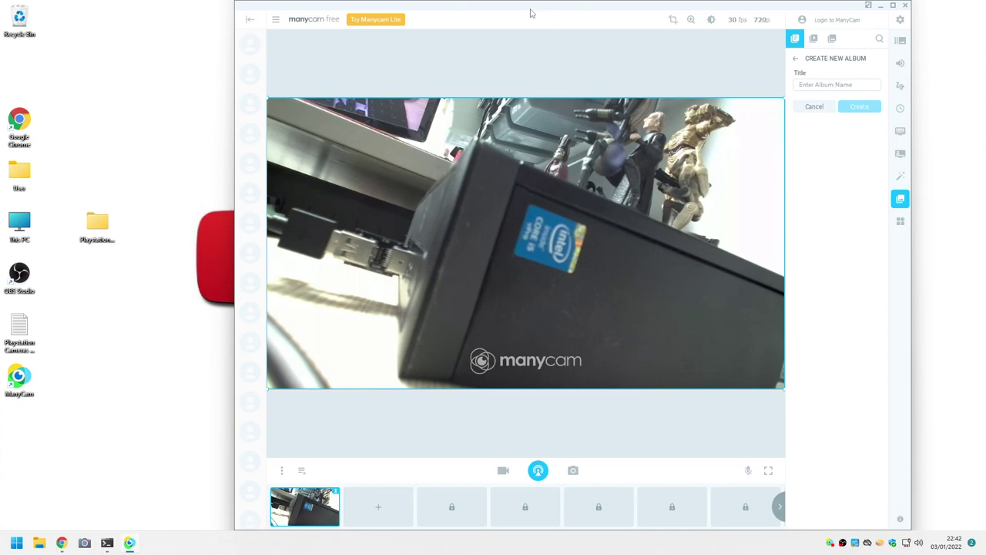
drag(530, 13, 456, 17)
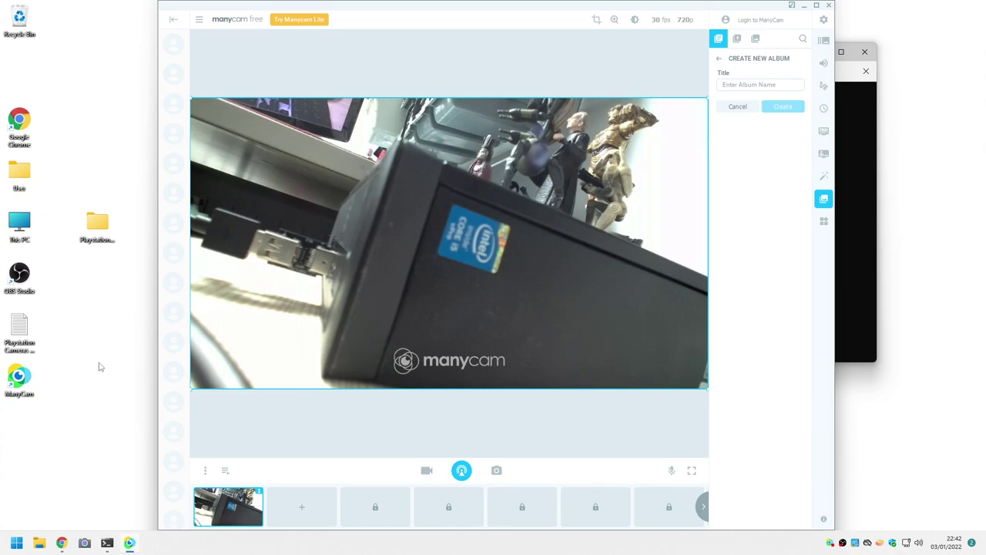
double_click(24, 282)
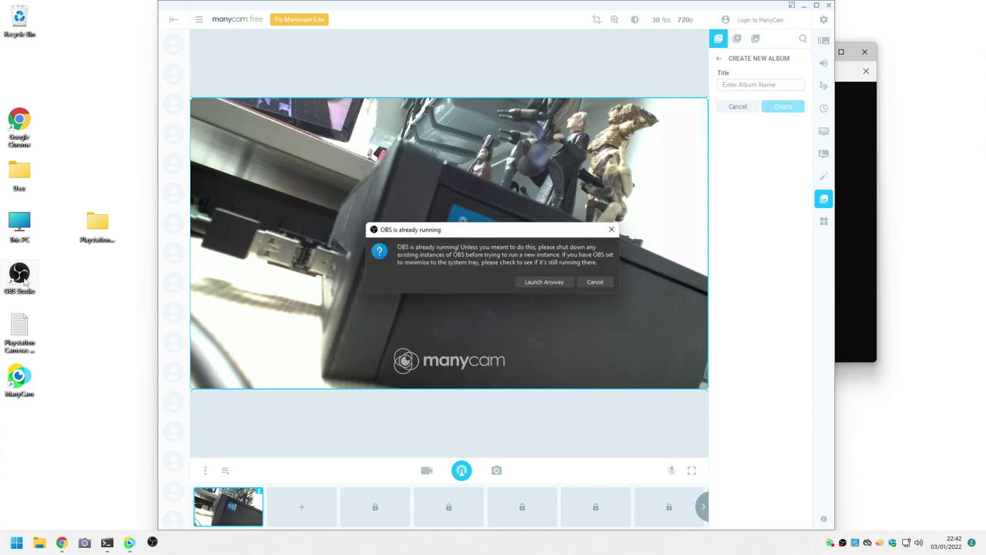
- Dismiss the duplicate-launch warning, restore OBS and add a new Video Capture Device source
click(598, 283)
double_click(843, 542)
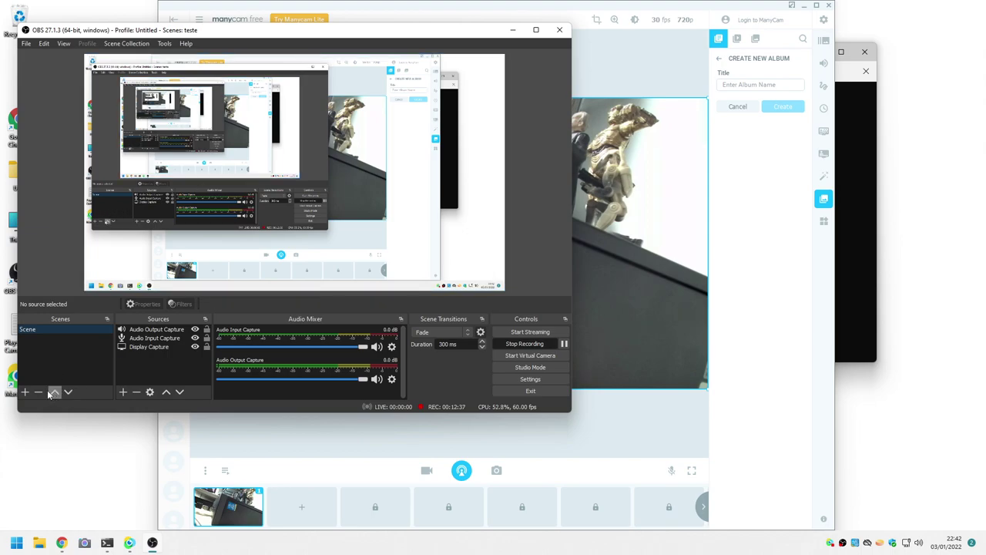
click(123, 393)
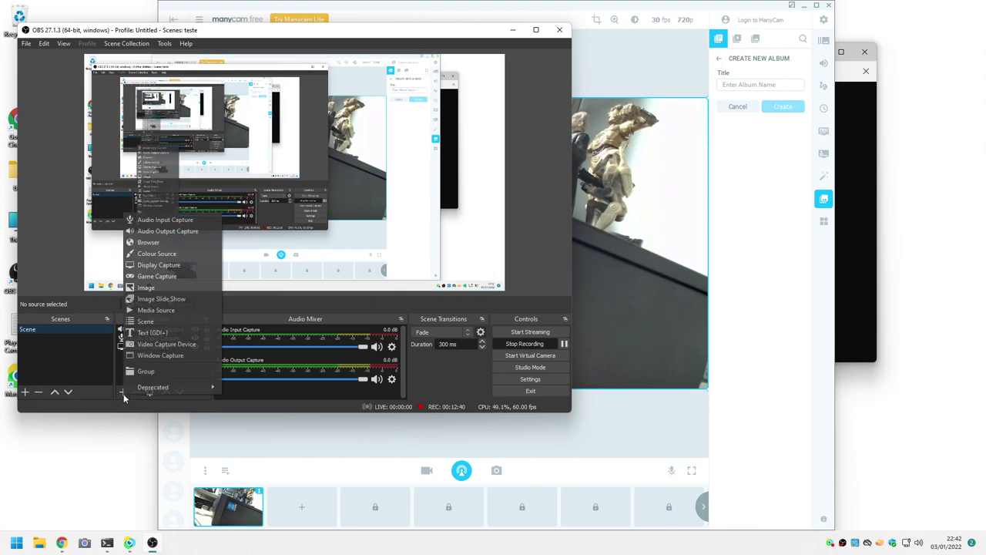
click(149, 345)
click(336, 295)
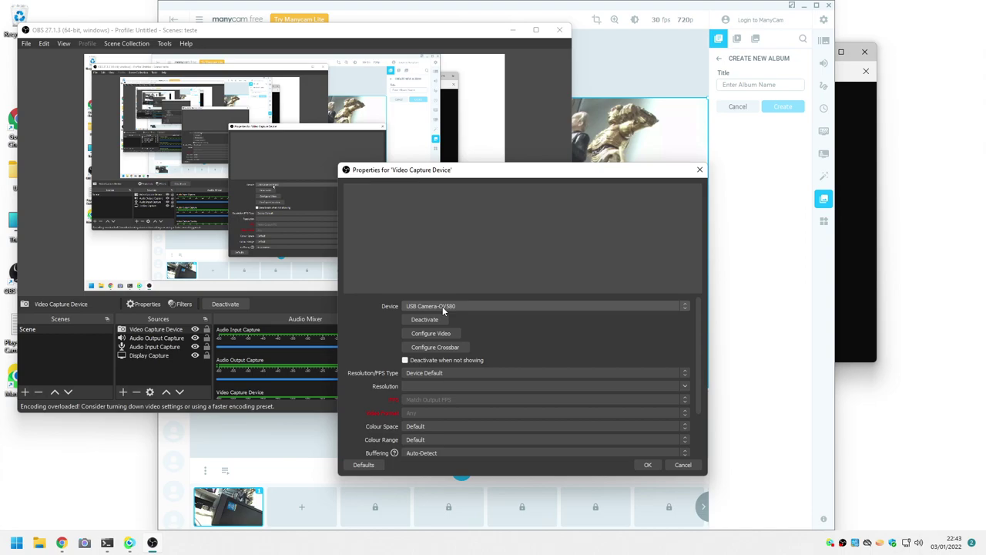
- Set the source to USB Camera-OV580 with Custom resolution 3840x1080, then reopen its properties
click(461, 304)
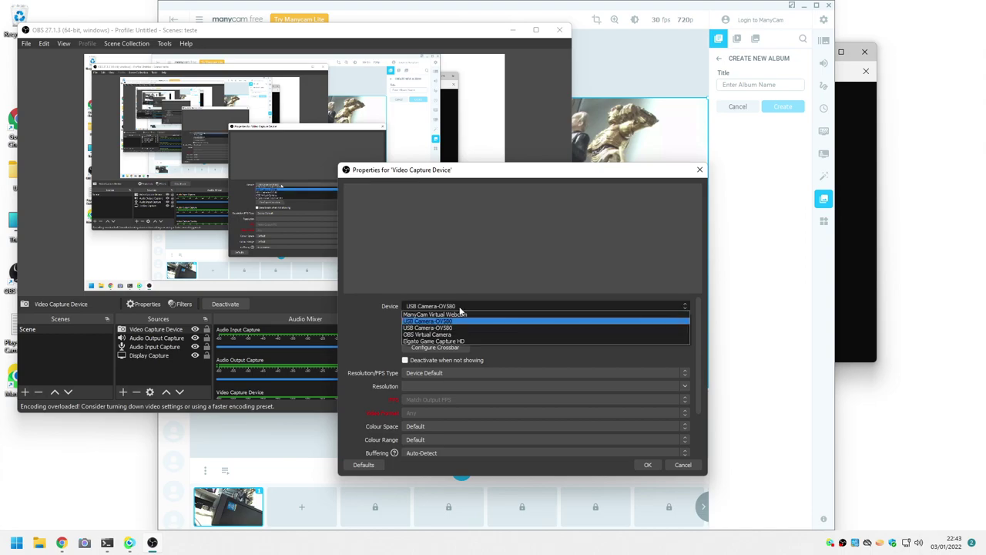
click(445, 324)
click(462, 374)
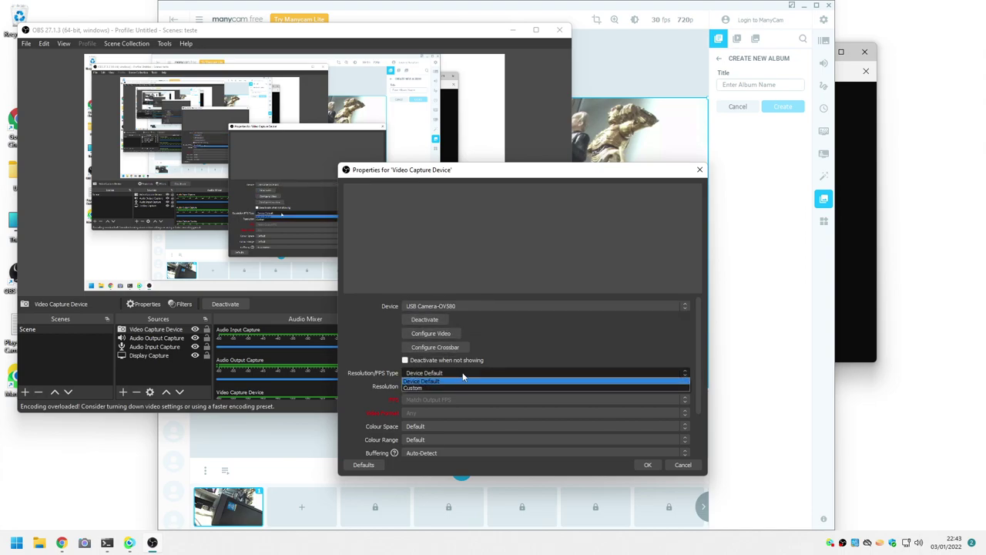
click(458, 387)
click(684, 386)
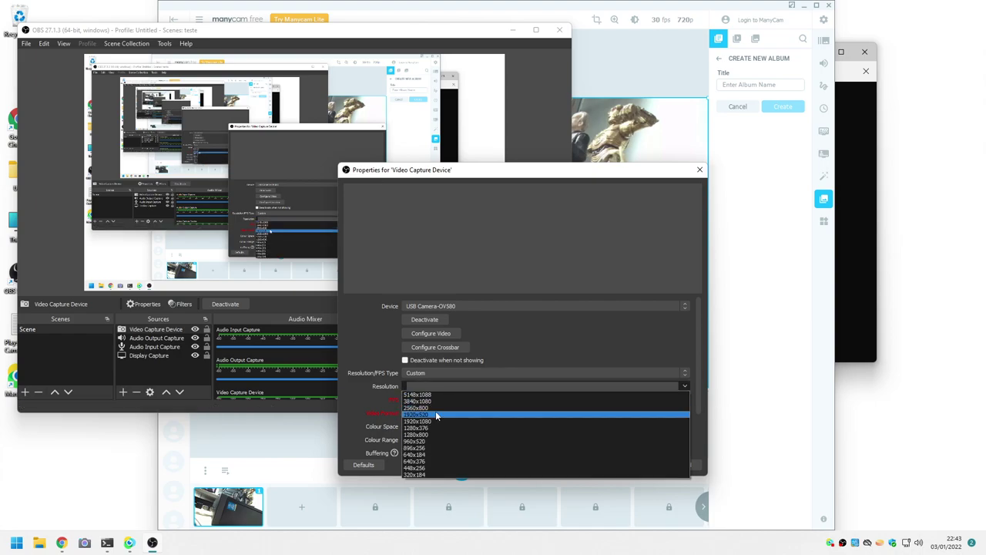
click(437, 401)
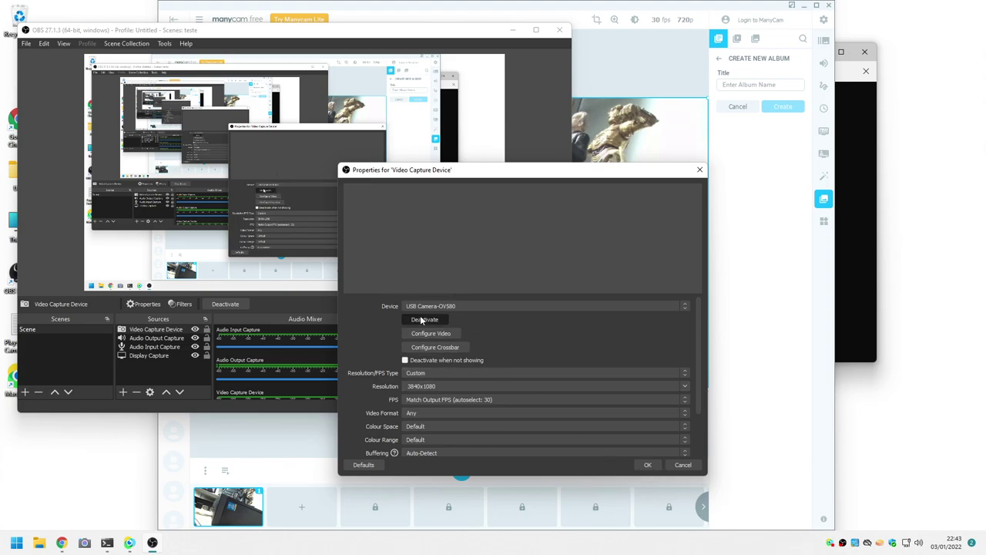
click(647, 464)
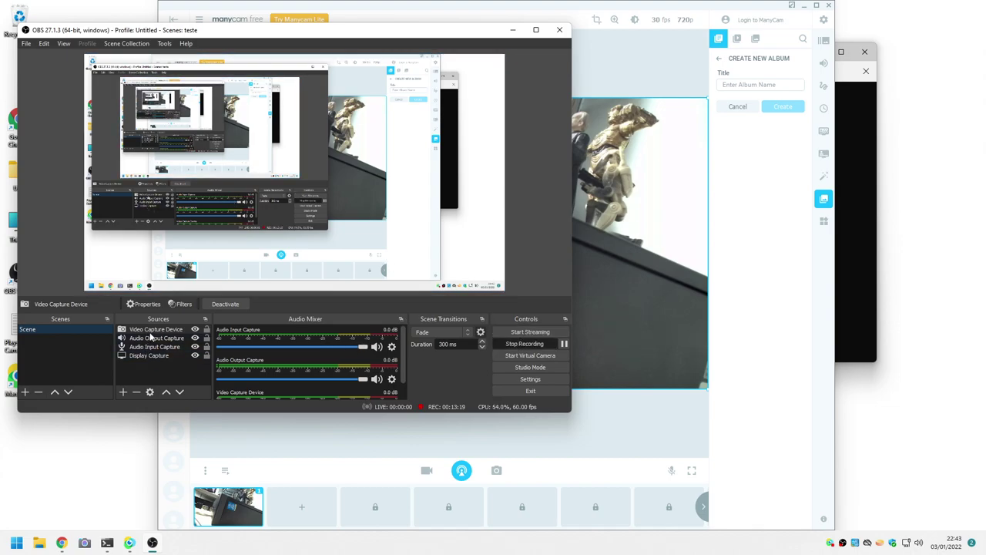
double_click(154, 329)
- Reselect USB Camera-OV580 as the device, reactivate it, and bring ManyCam forward
click(252, 255)
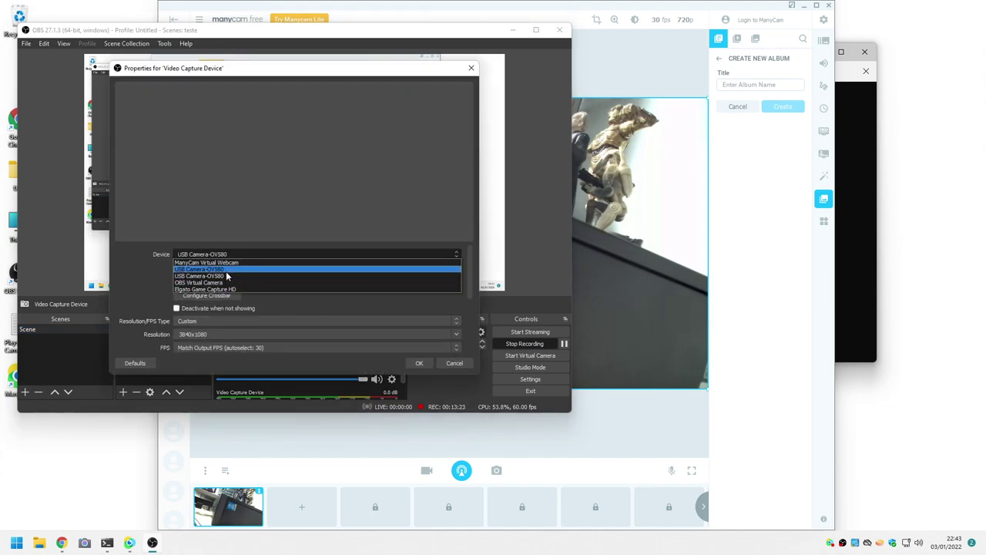
click(227, 276)
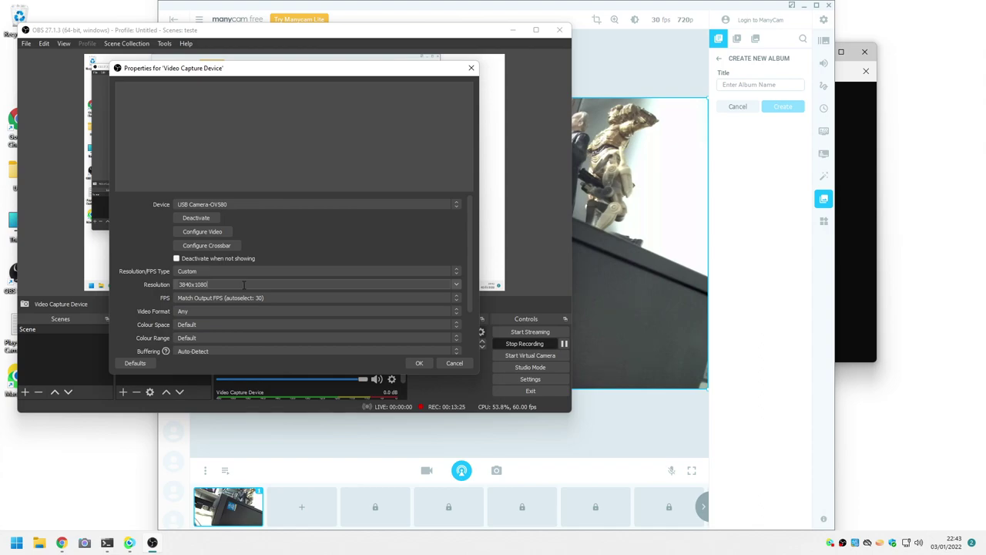
click(211, 204)
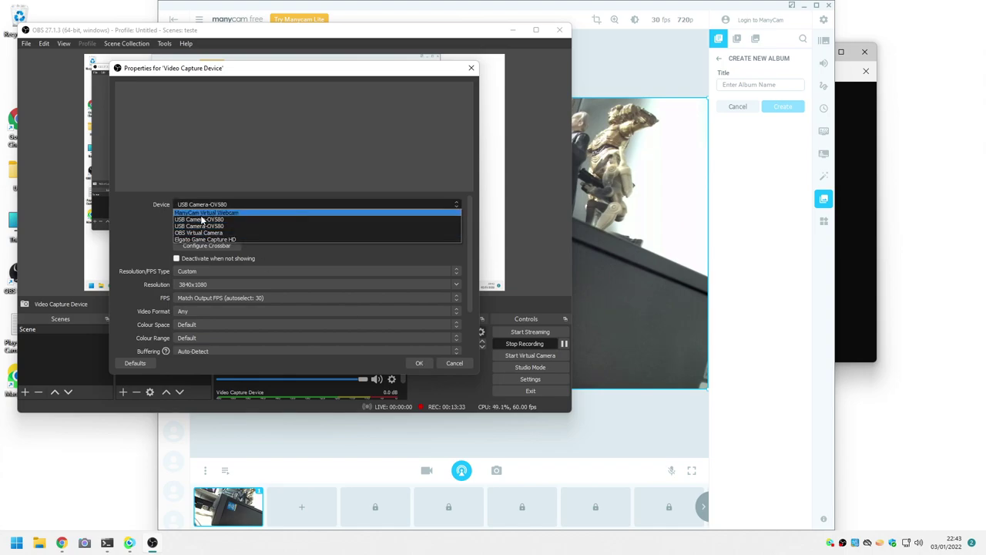
click(201, 220)
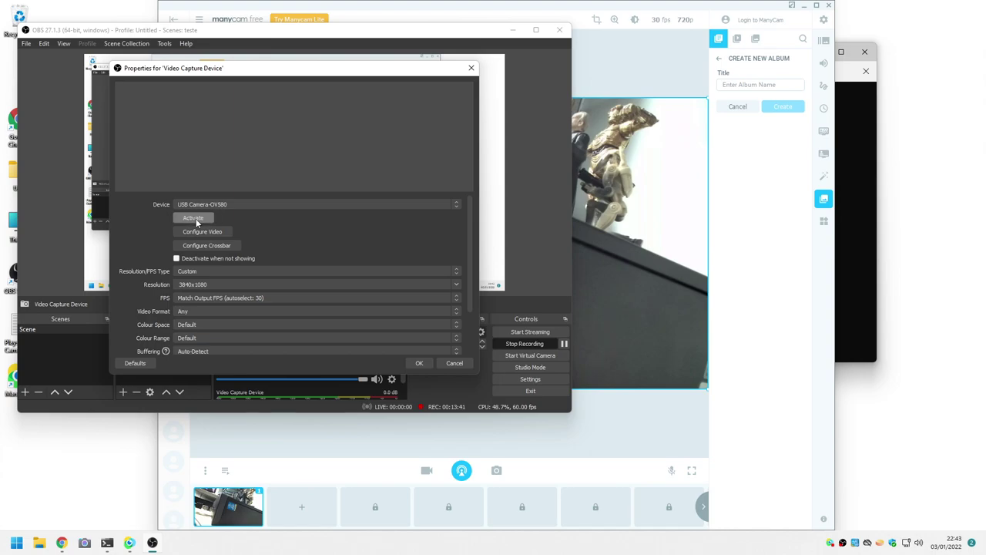
click(195, 219)
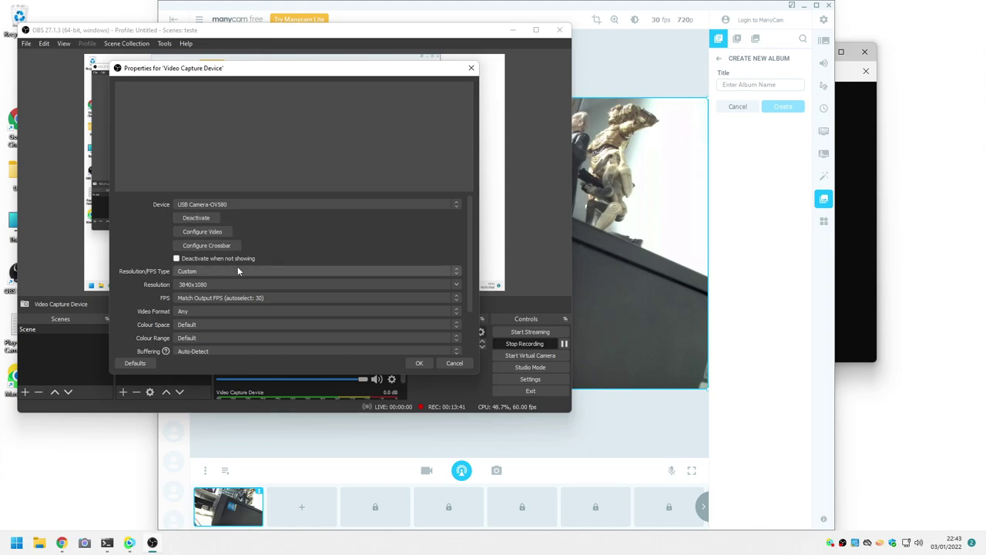
click(734, 188)
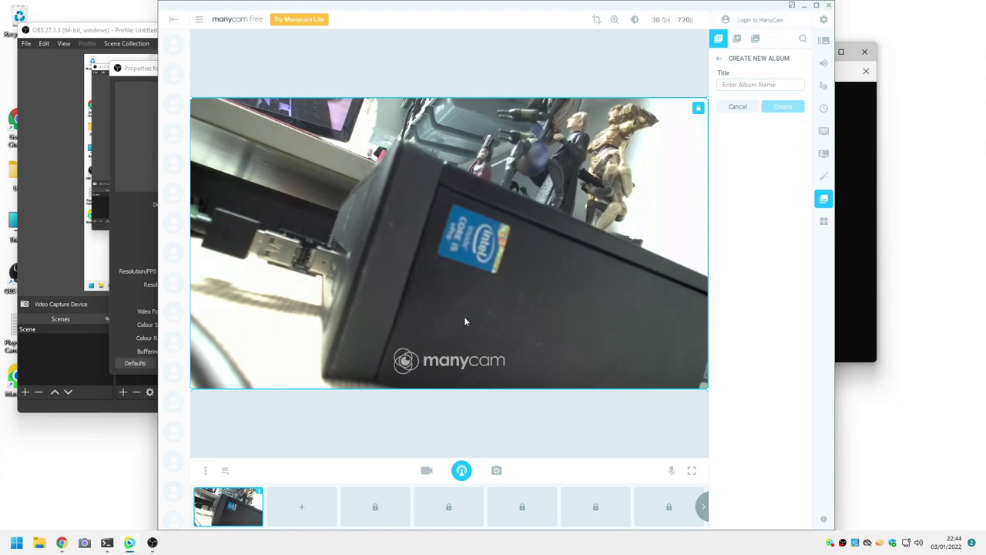
- Switch ManyCam's camera source to USB Camera-OV580 (1)
right_click(500, 263)
mouse_move(590, 274)
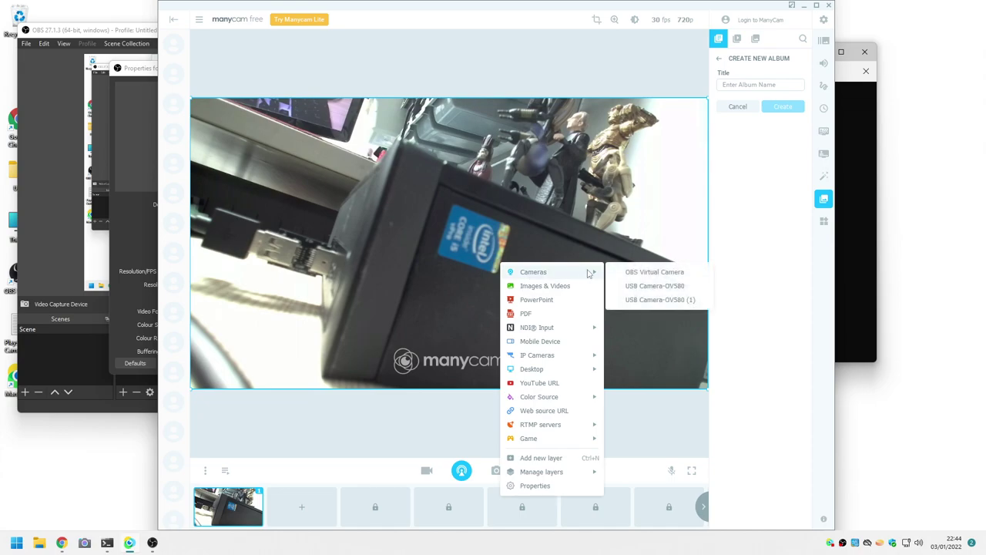
click(650, 299)
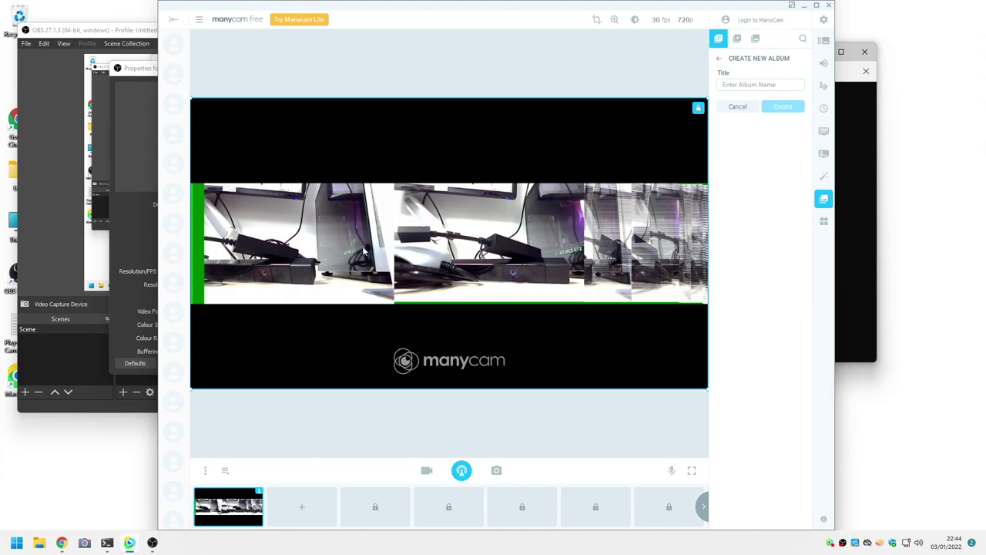
- Crop the stereo feed down to the leftmost camera image and apply the crop
right_click(473, 241)
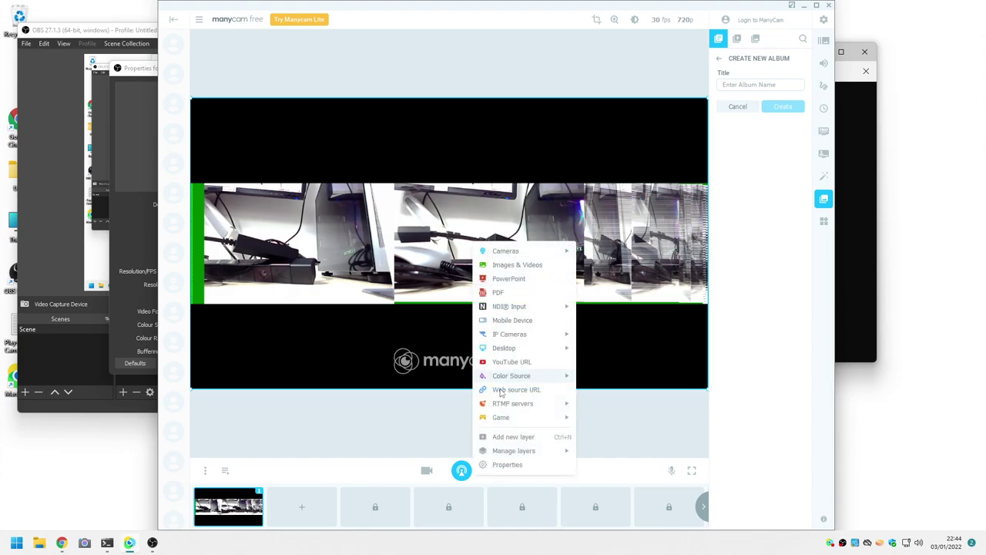
click(501, 464)
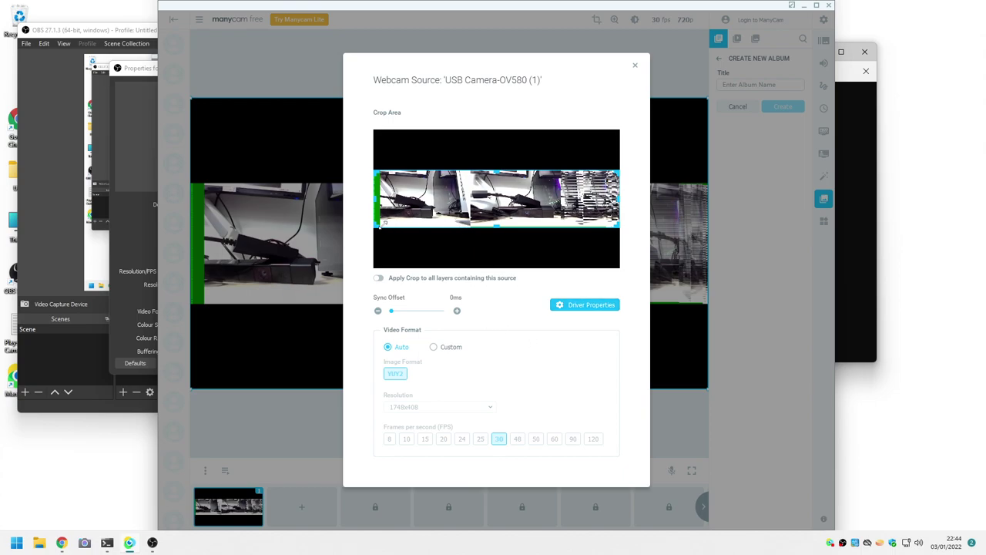
drag(374, 198, 379, 199)
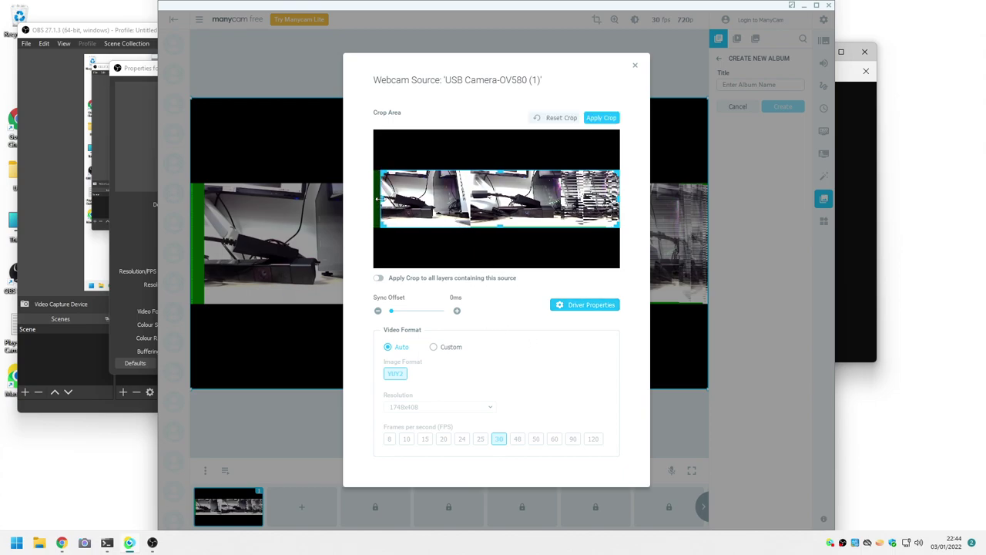
drag(619, 199, 472, 191)
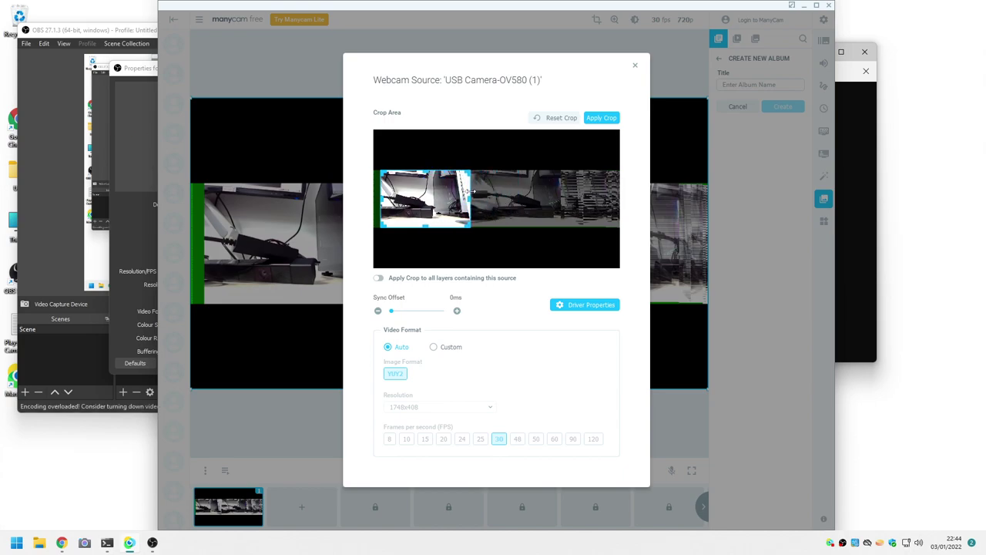
click(605, 121)
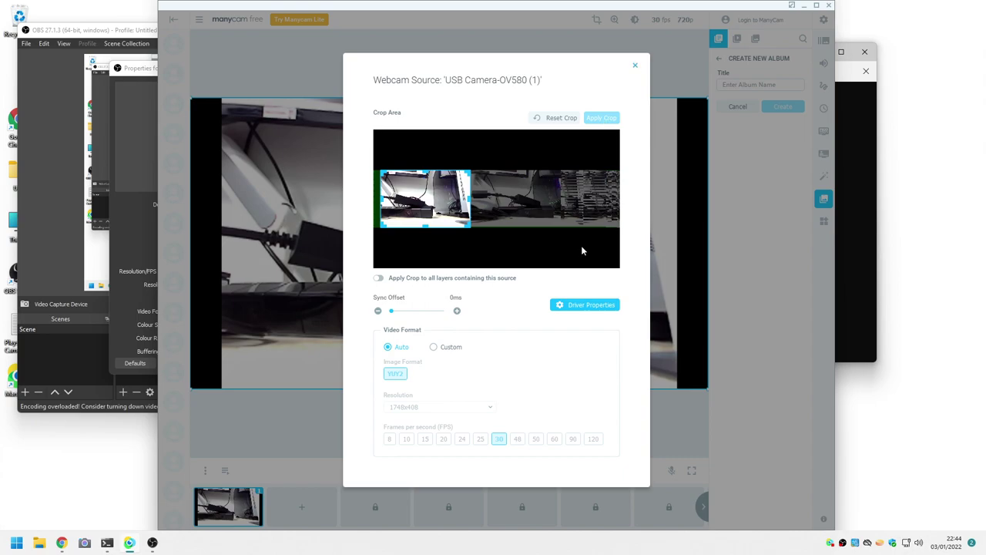
click(635, 66)
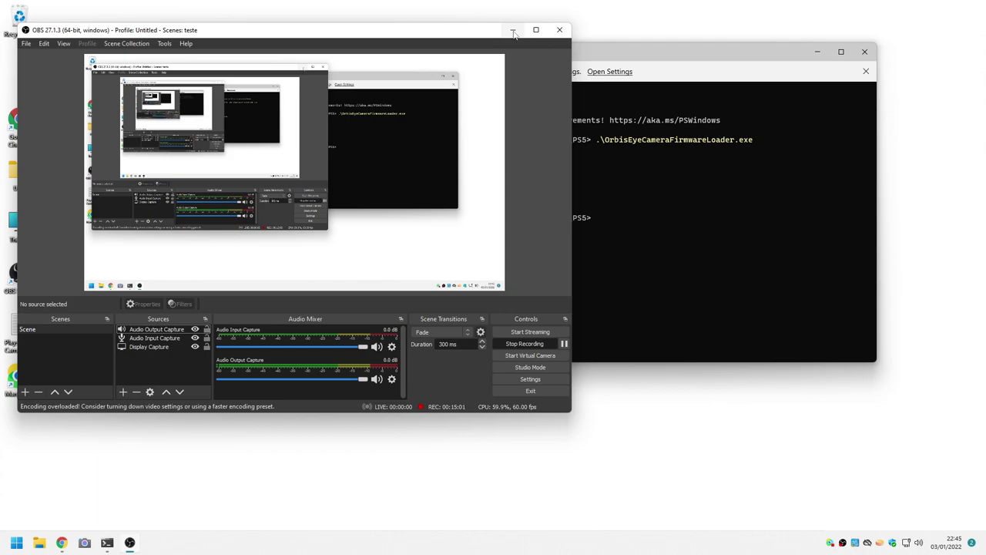
- Bring PowerShell's ov580 firmware upload output forward and open the Win+X power-user menu
click(638, 213)
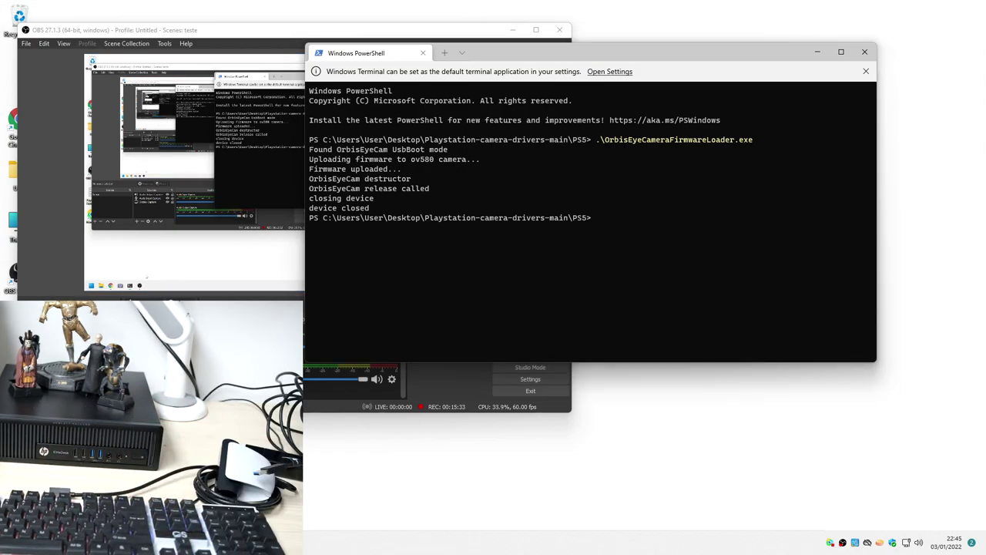
key(super+x)
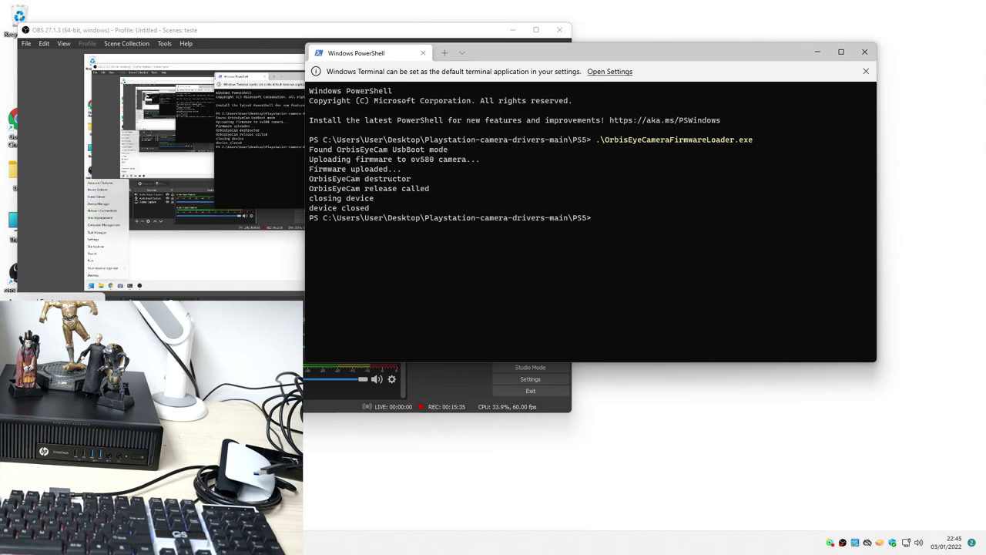
- Open Device Manager beside PowerShell and rerun the previous firmware loader command
click(39, 356)
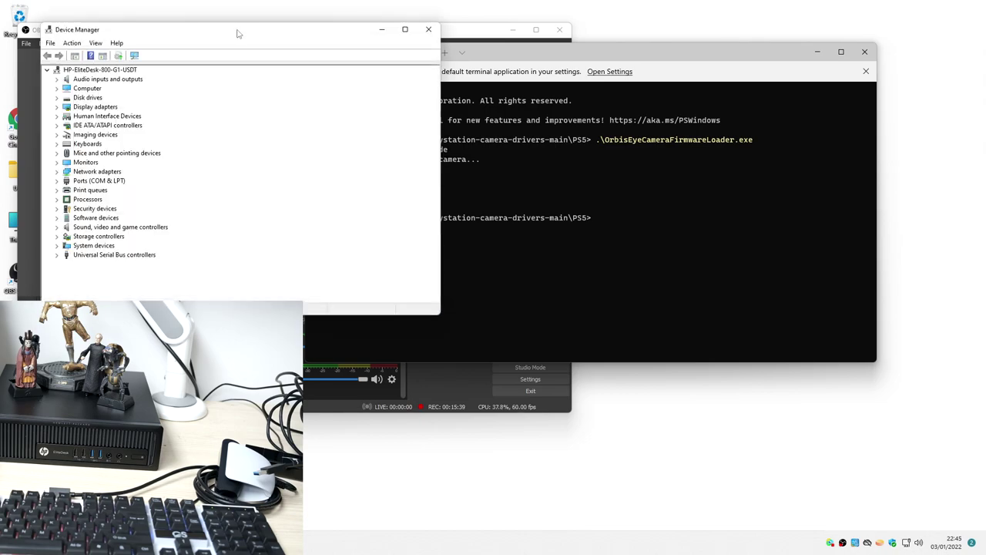
drag(239, 33, 313, 83)
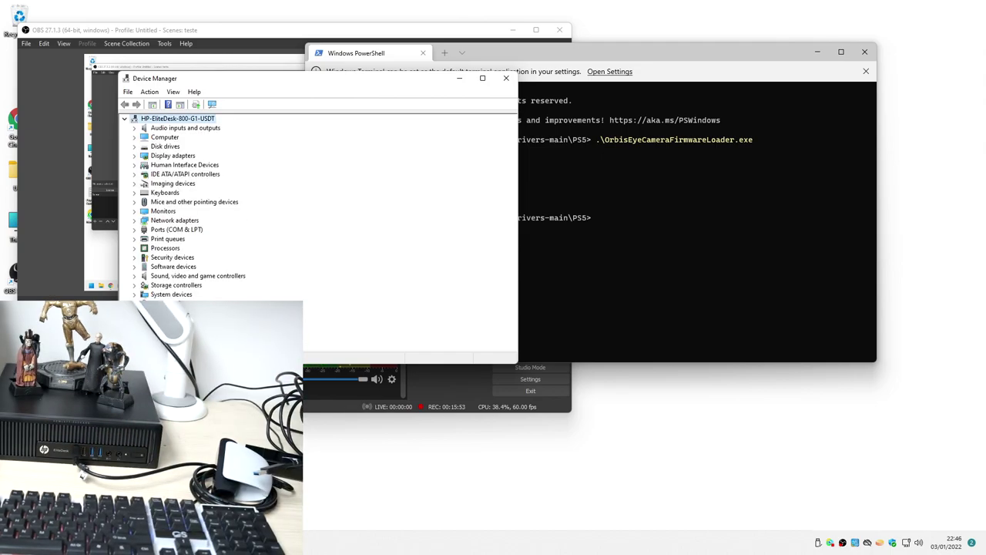
click(540, 241)
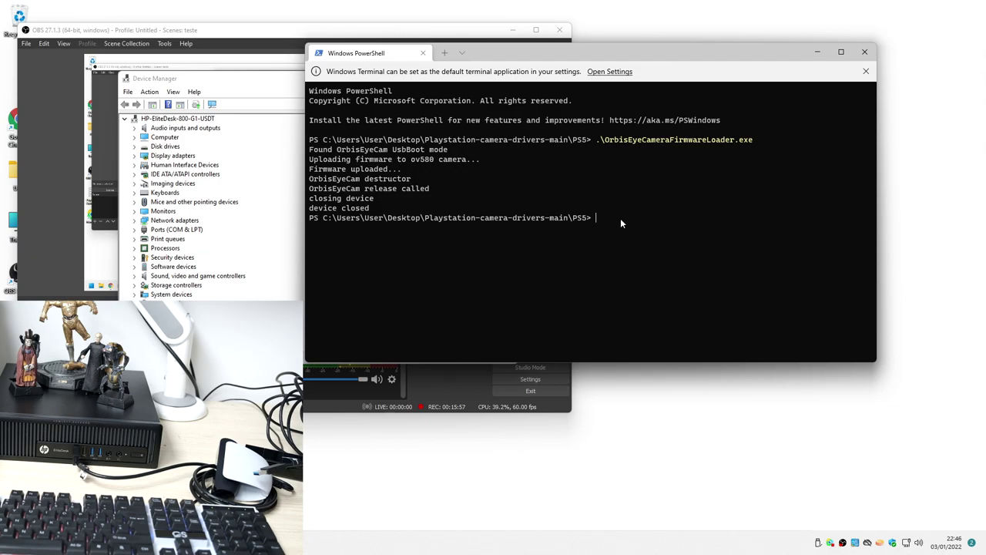
key(Up)
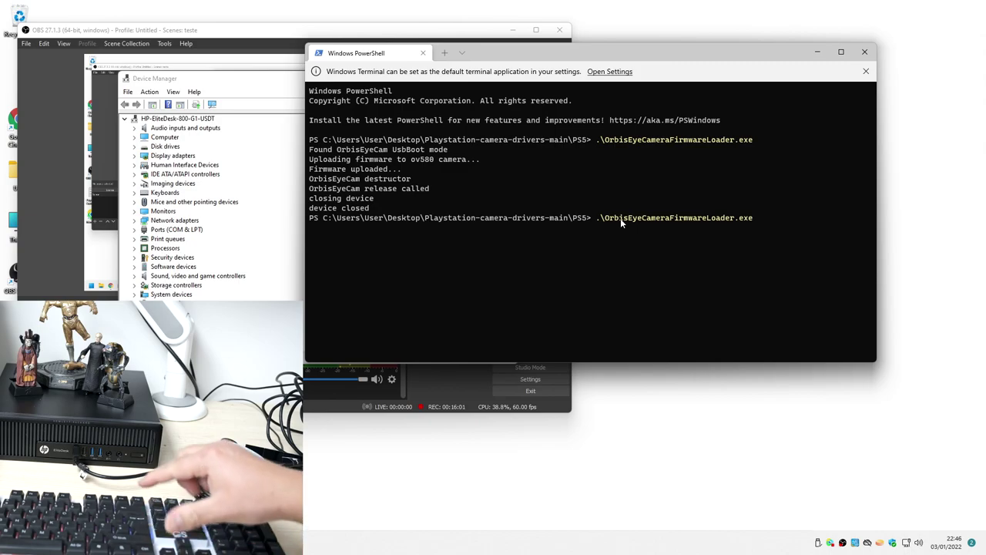
key(Return)
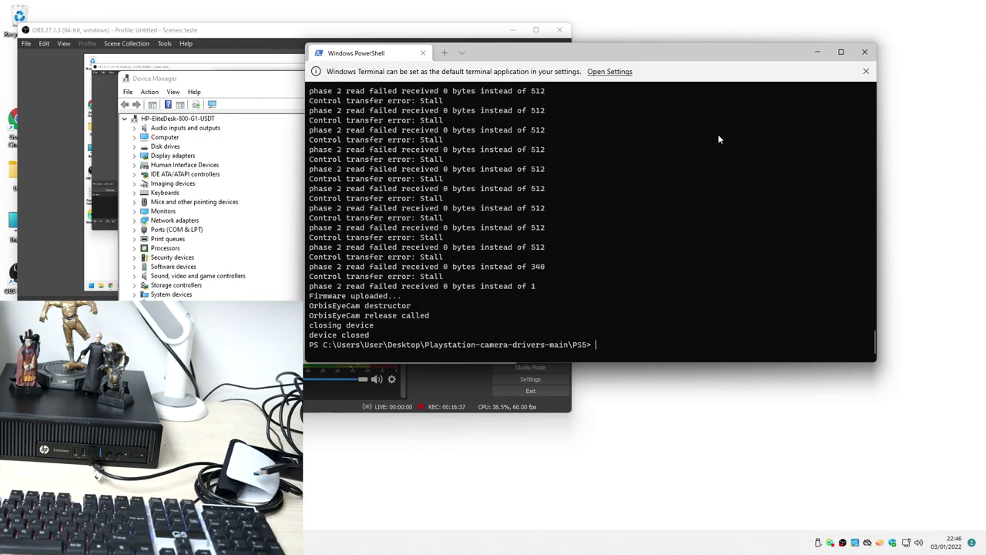
- Rerun .\OrbisEyeCameraFirmwareLoader.exe, confirm USB Camera-OV580 under Cameras, then minimise Device Manager and PowerShell
text(.\OrbisEyeCameraFirmwareLoader.exe)
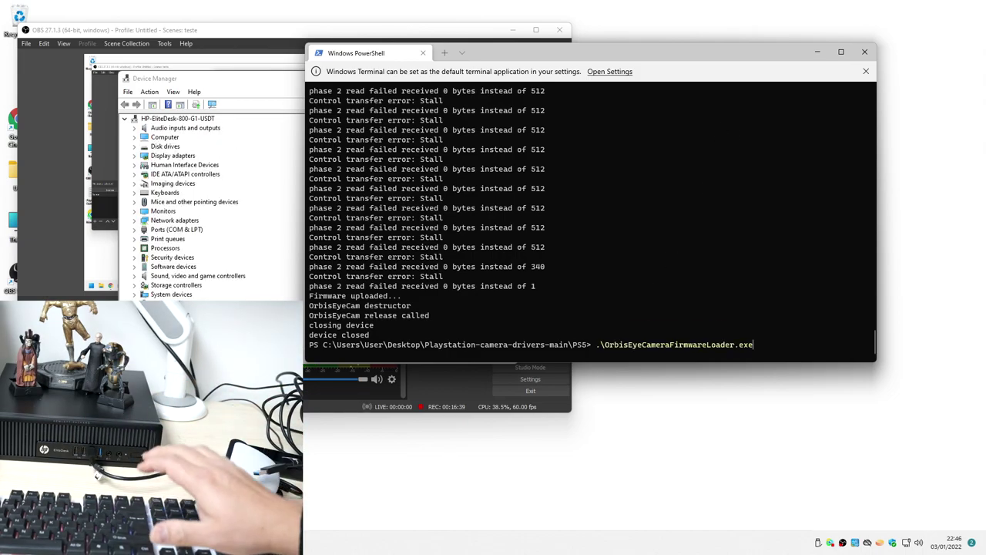
key(Return)
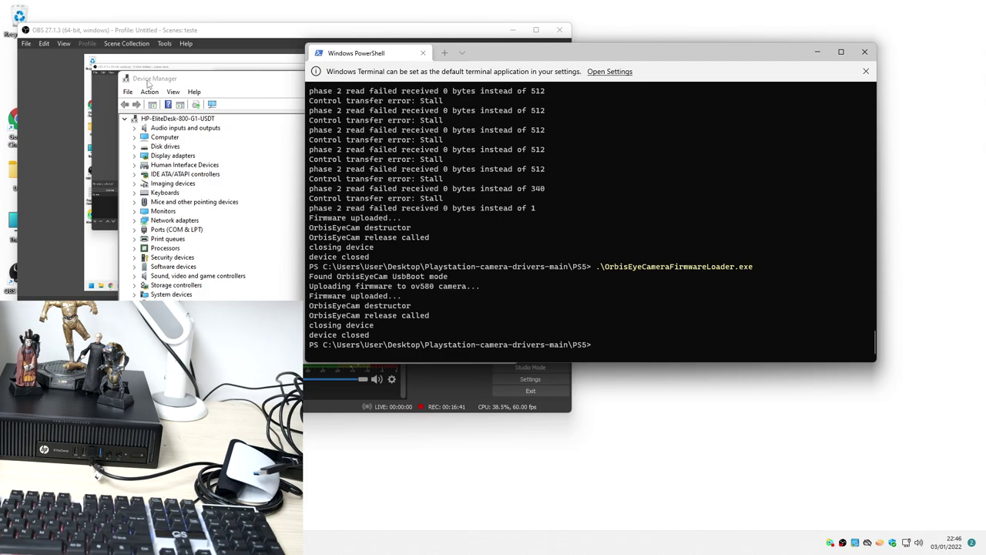
click(134, 137)
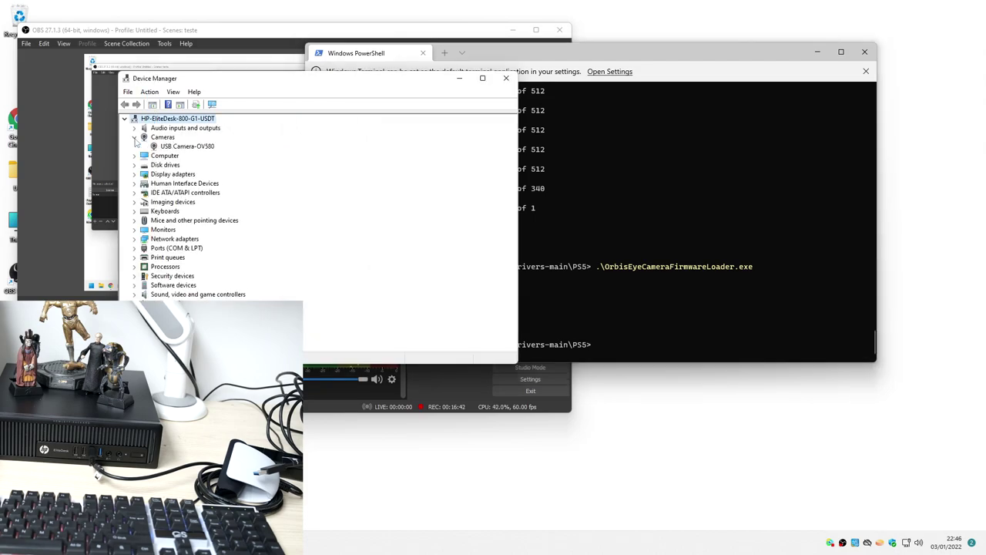
click(179, 149)
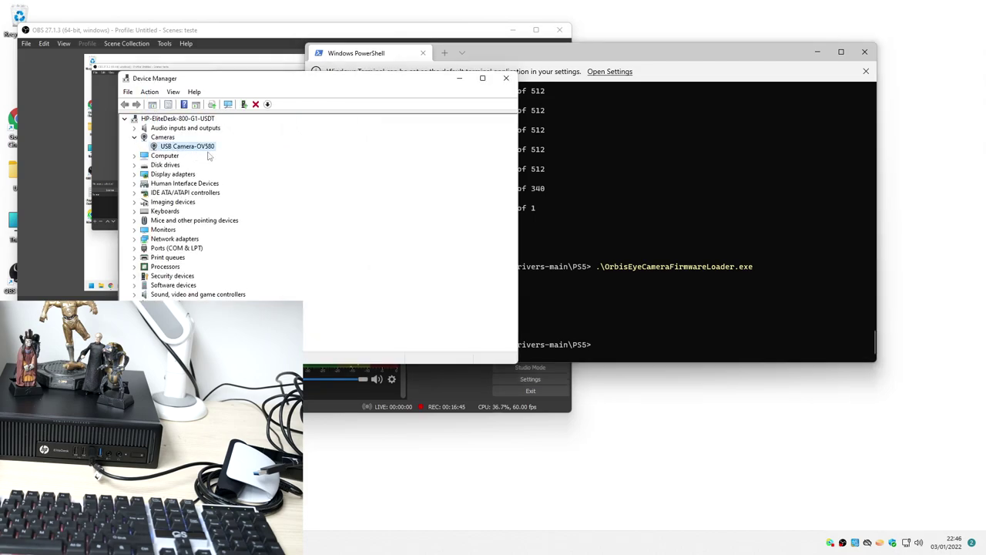
click(459, 77)
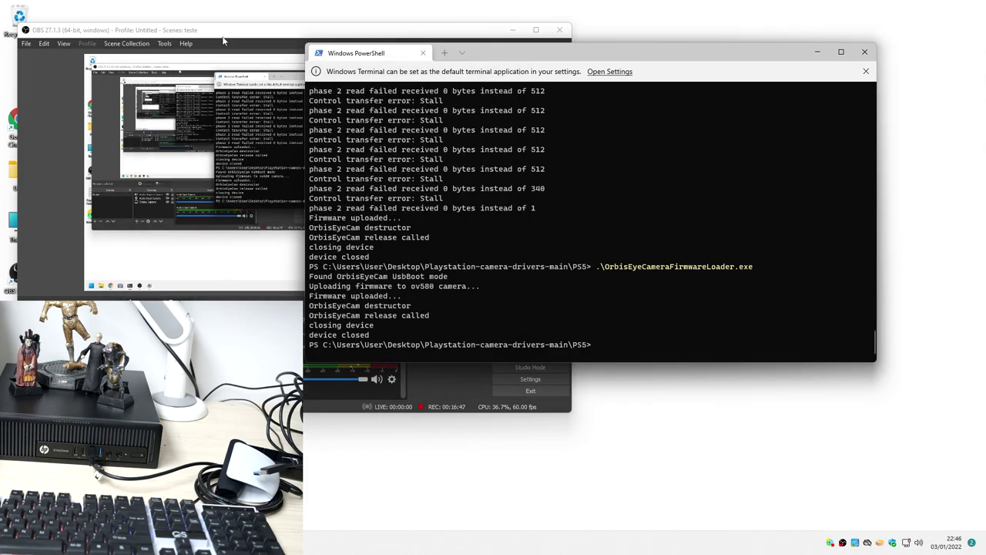
click(818, 51)
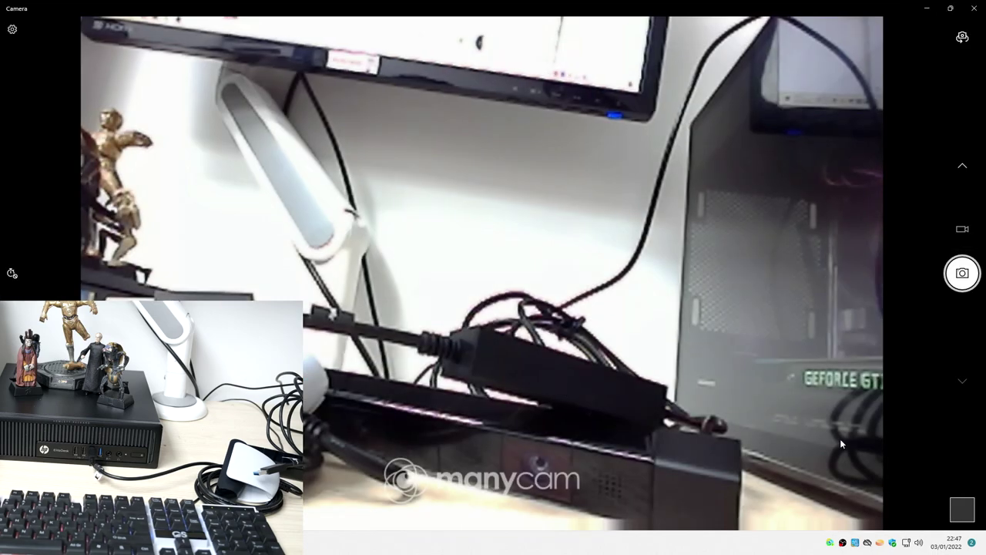
- Switch the Camera app's feed to the USB Camera-OV580 view, check it, then close Camera
click(962, 38)
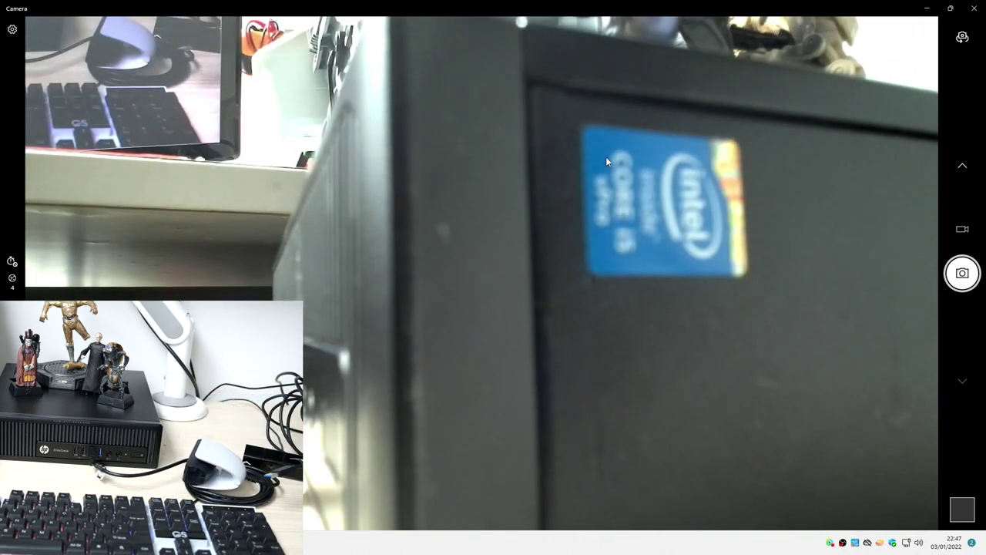
click(975, 8)
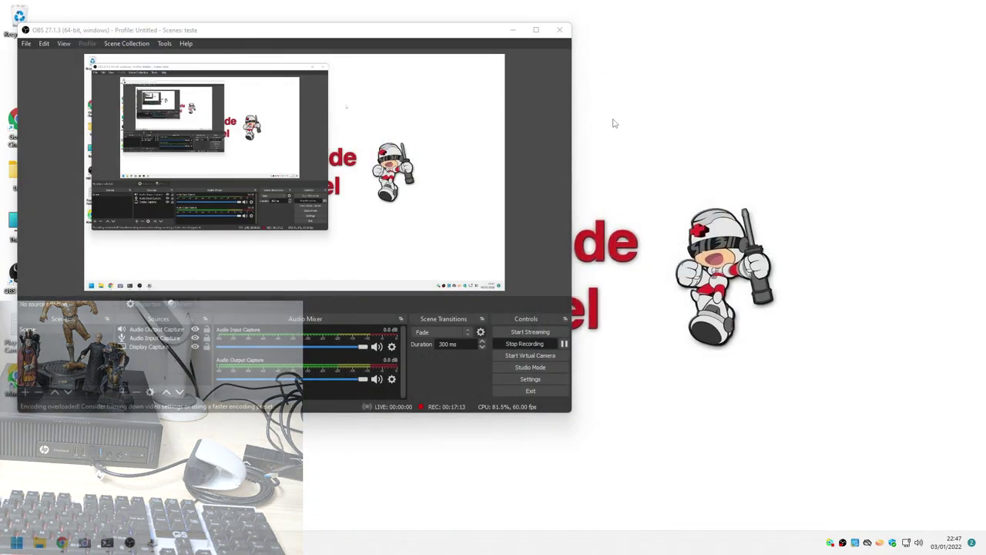
- Drag the OBS Studio window by its title bar to the centre of the screen
drag(447, 34, 618, 34)
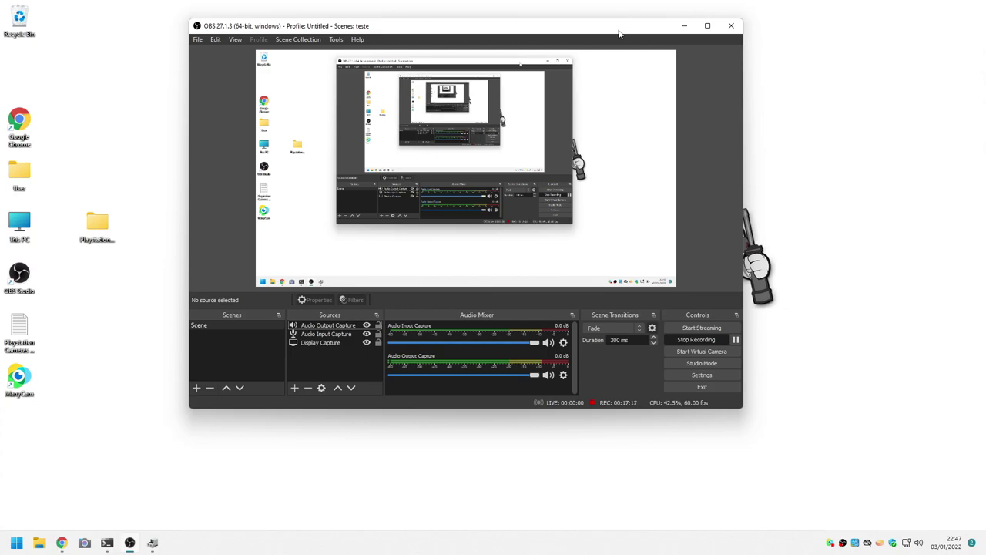